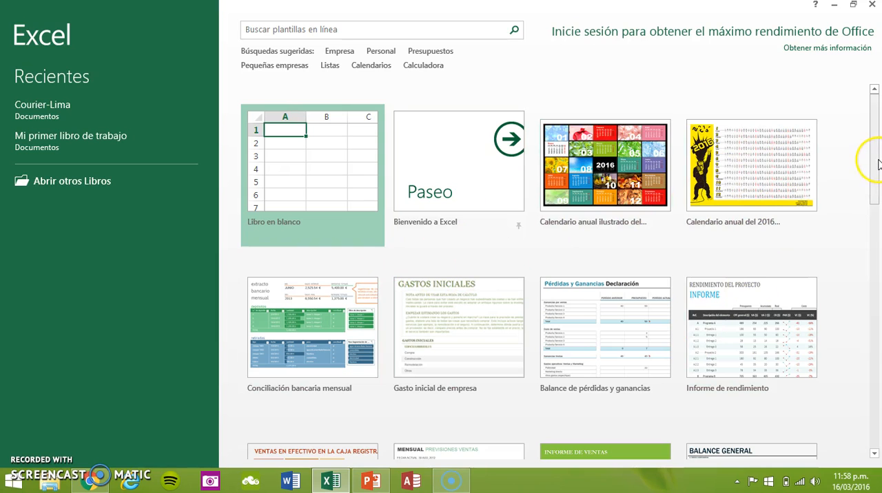
Create a new blank workbook from the Libro en blanco template.
drag(879, 164, 876, 142)
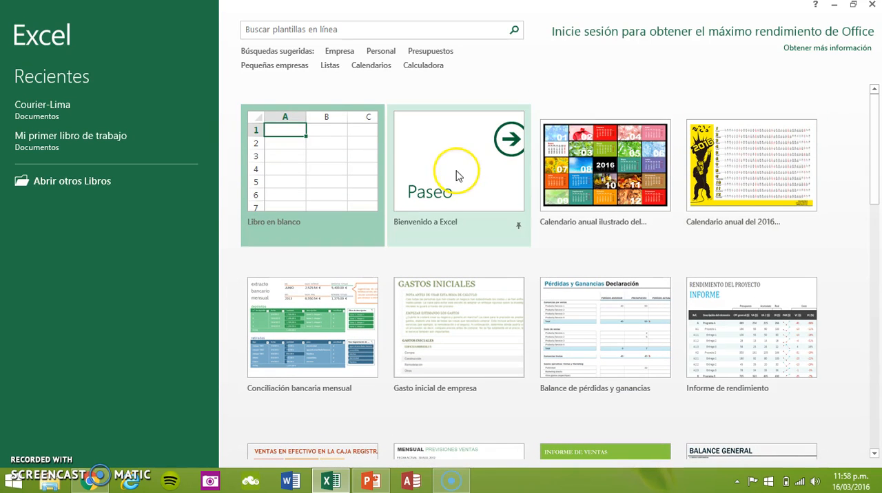
click(279, 172)
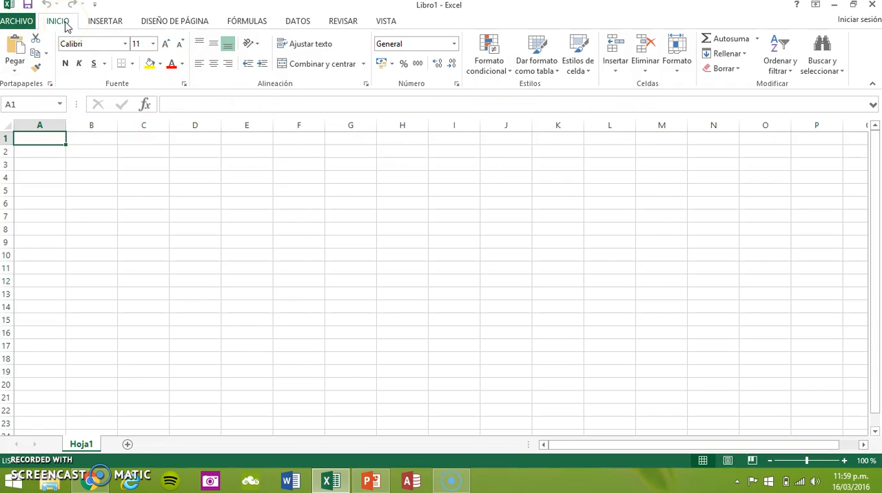
click(113, 24)
click(180, 25)
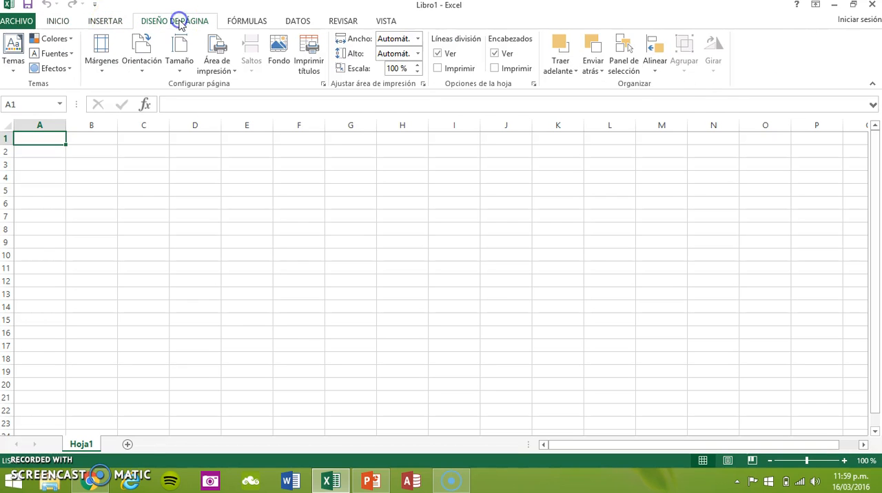
click(246, 24)
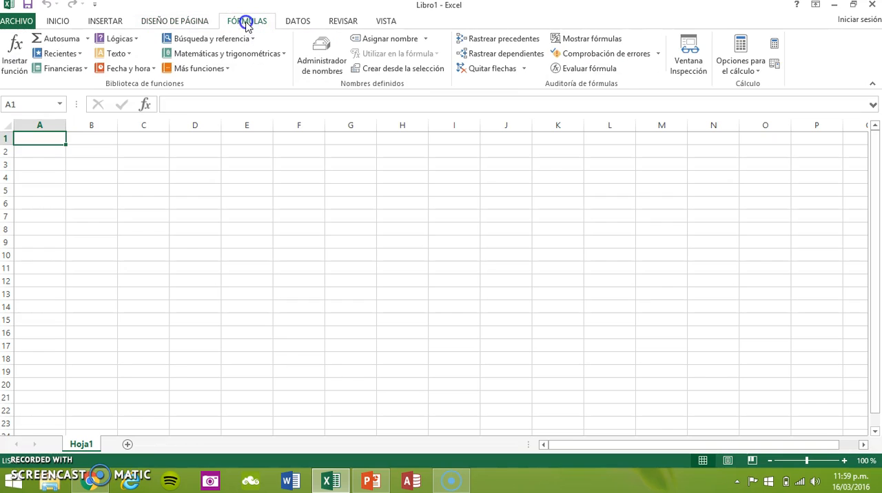
click(62, 23)
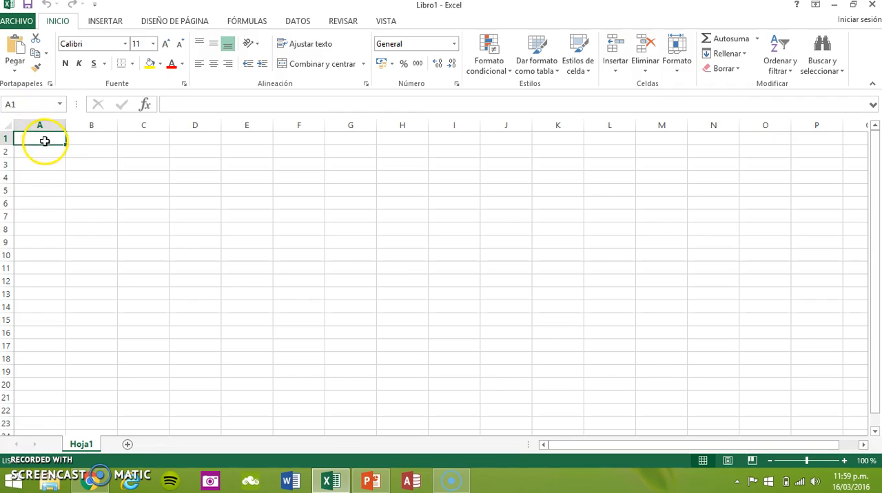
Try out selecting whole columns, the E:F column range, rows 4 and 5, and the single cell B3.
click(92, 127)
click(142, 128)
click(192, 130)
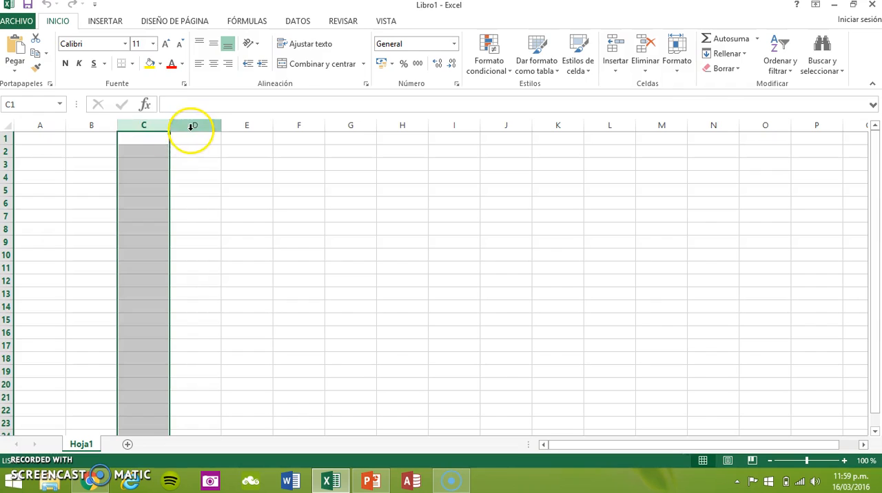
drag(248, 126, 298, 127)
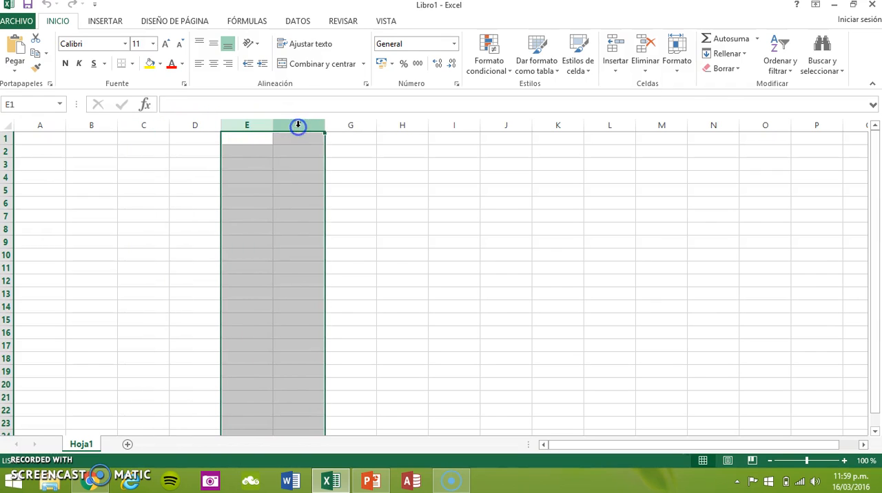
click(7, 176)
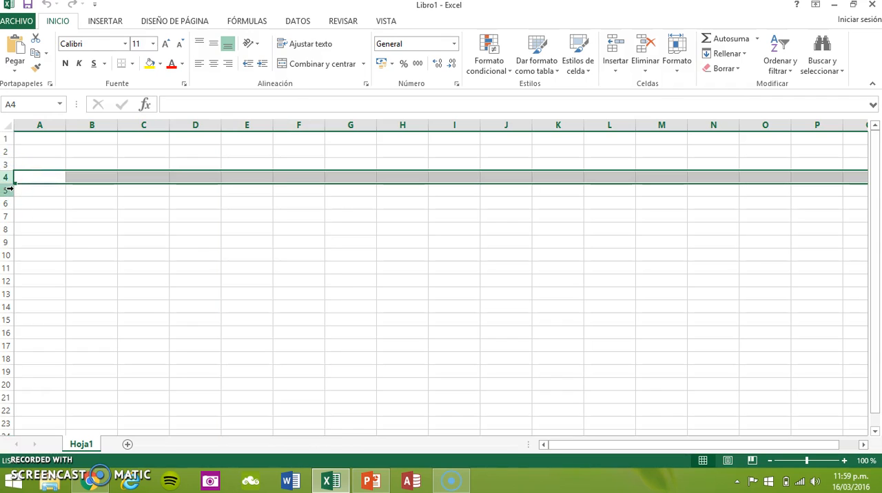
click(9, 190)
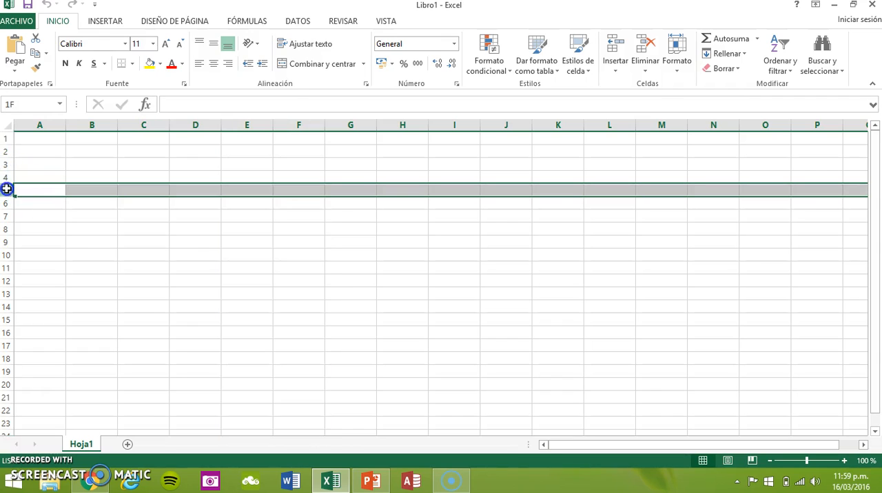
click(91, 164)
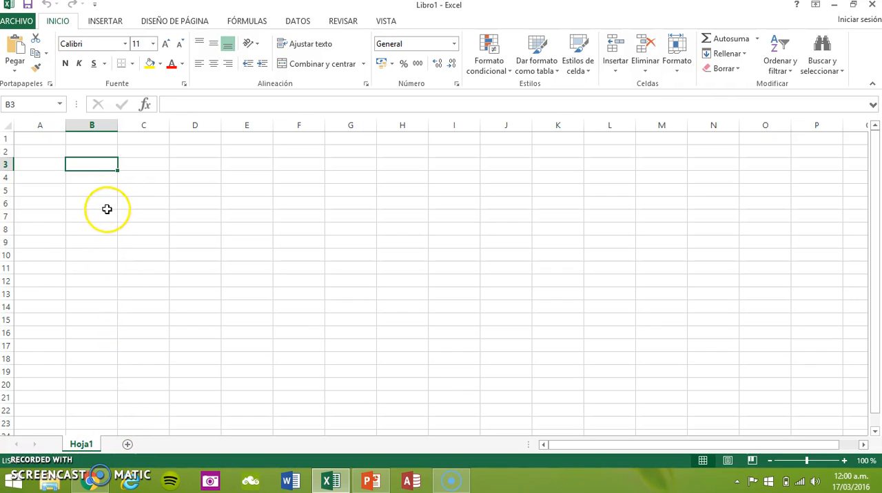
Add two new worksheets to the workbook.
click(127, 445)
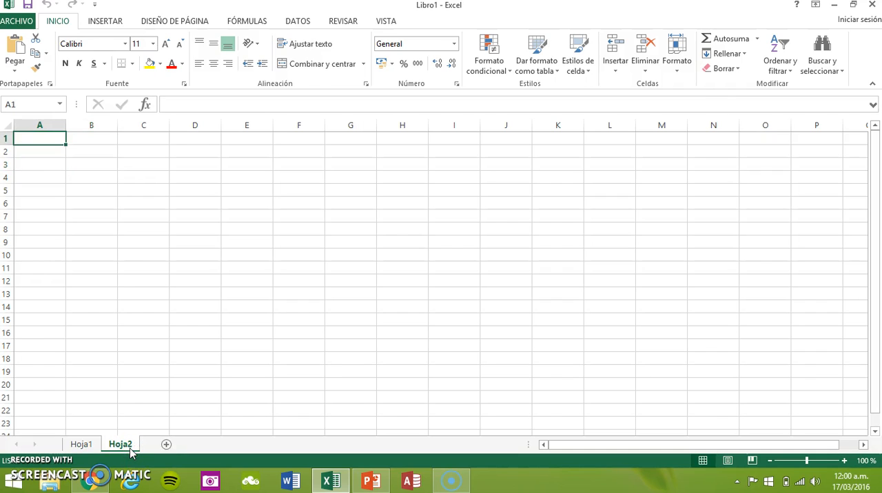
click(166, 445)
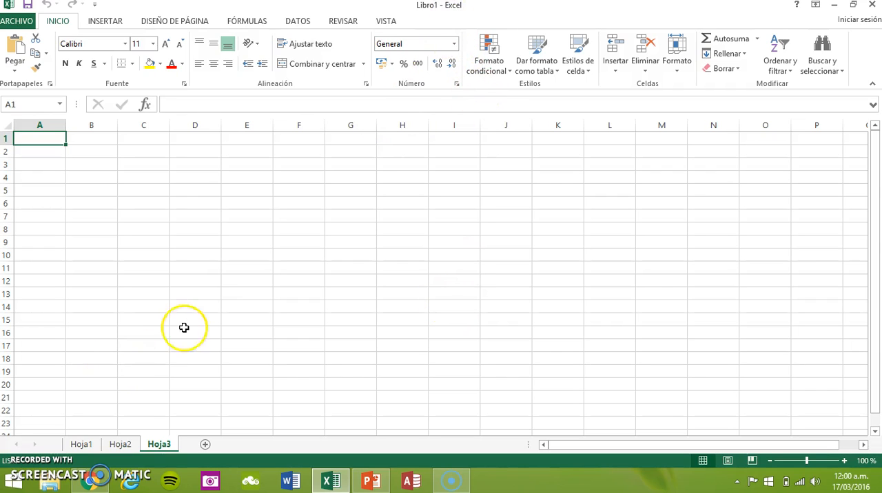
Rename the Hoja1 sheet as "Gastos bimestrales".
click(82, 445)
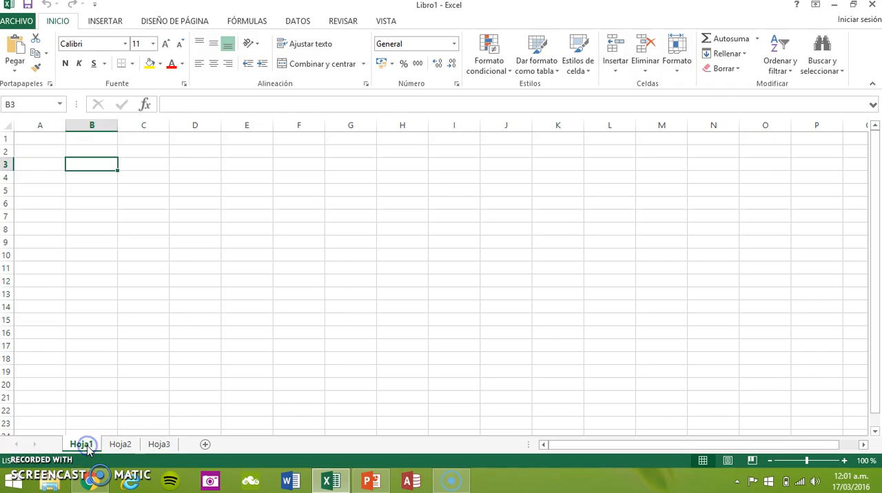
click(87, 449)
click(88, 449)
drag(88, 449, 90, 448)
double_click(82, 444)
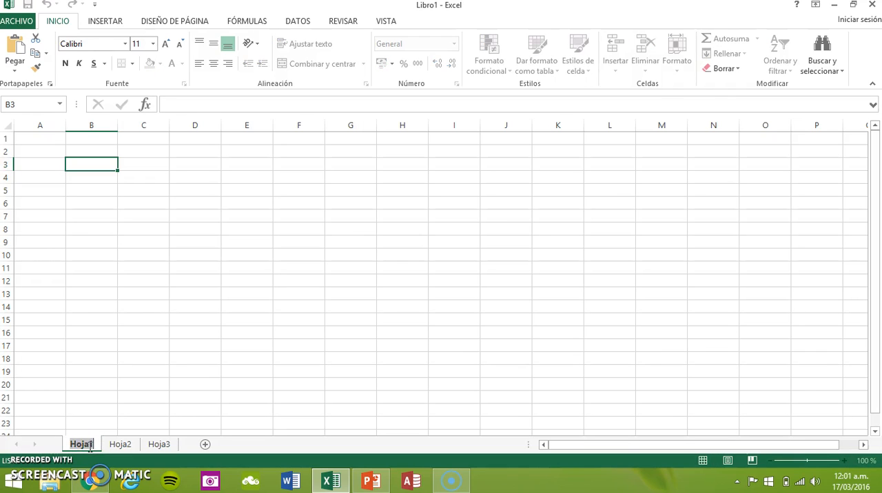
text(Gastos)
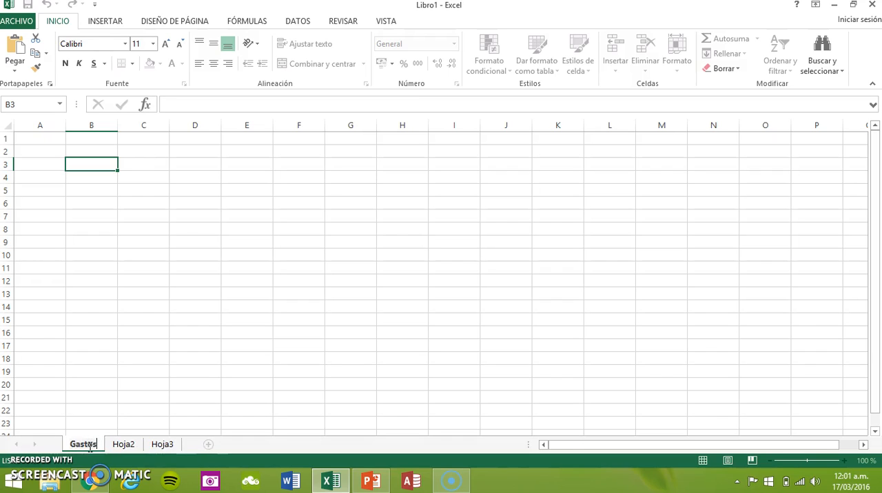
text( bimes)
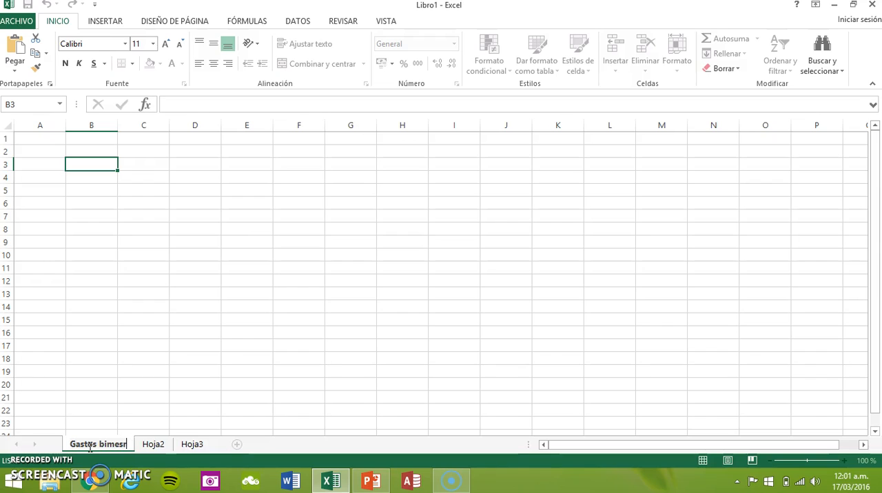
text(trales)
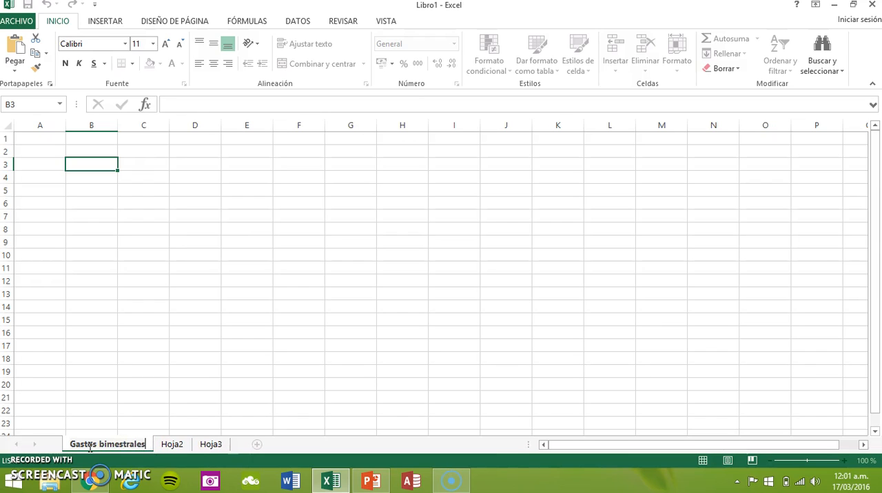
Delete the Hoja2 sheet and rename the Hoja3 sheet as "Gastos trimestrales".
right_click(172, 445)
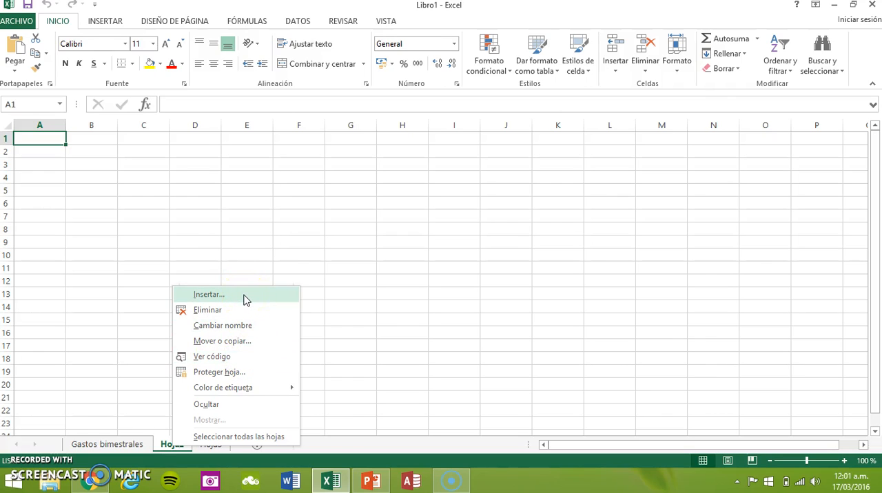
click(226, 315)
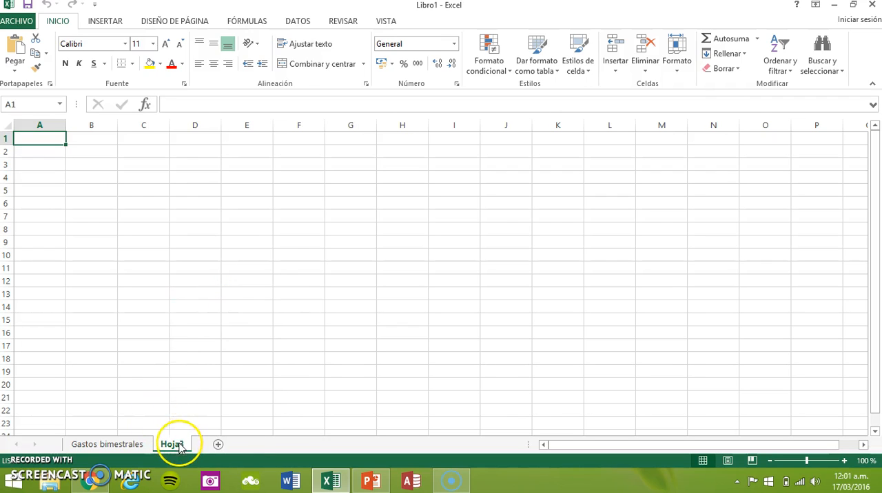
right_click(179, 443)
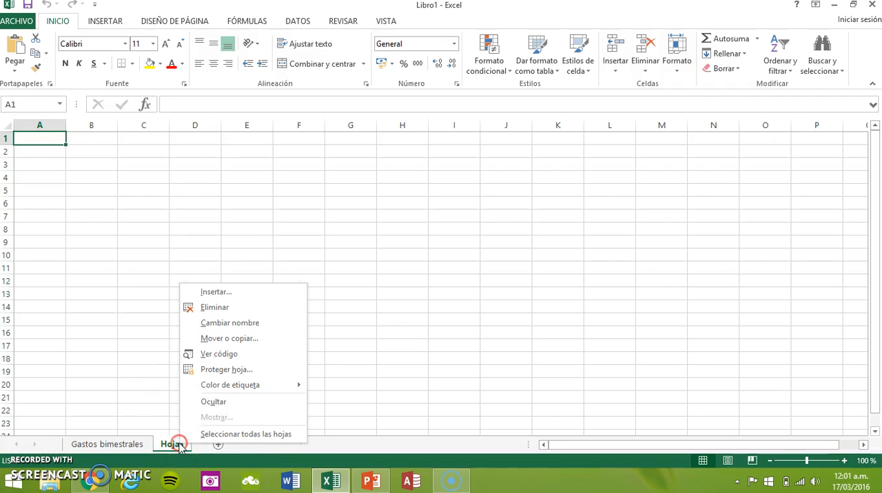
click(264, 328)
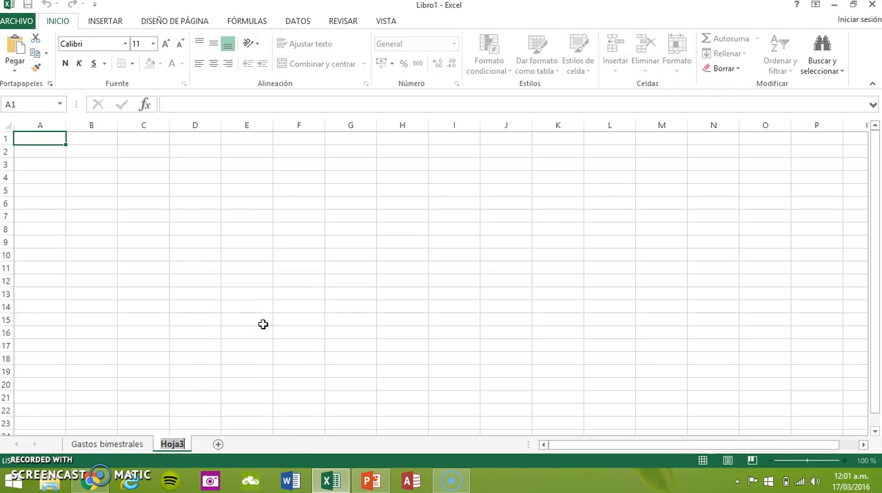
text(Ga)
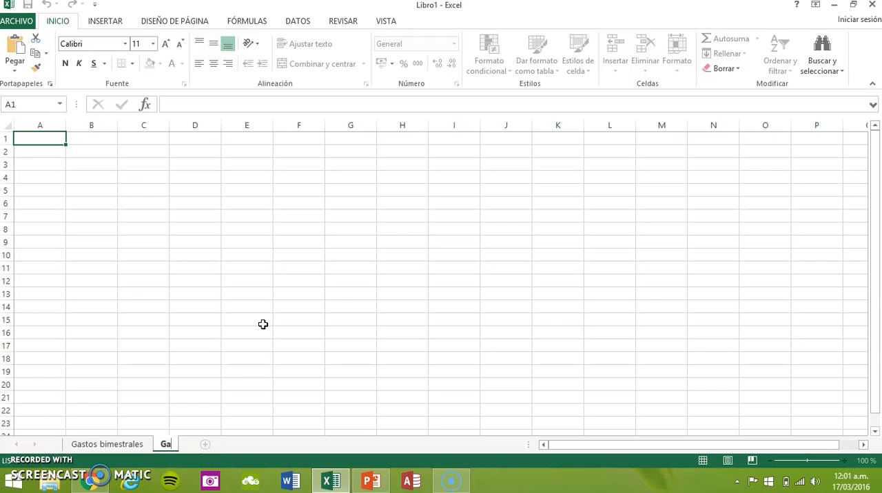
text(stos trimestrales)
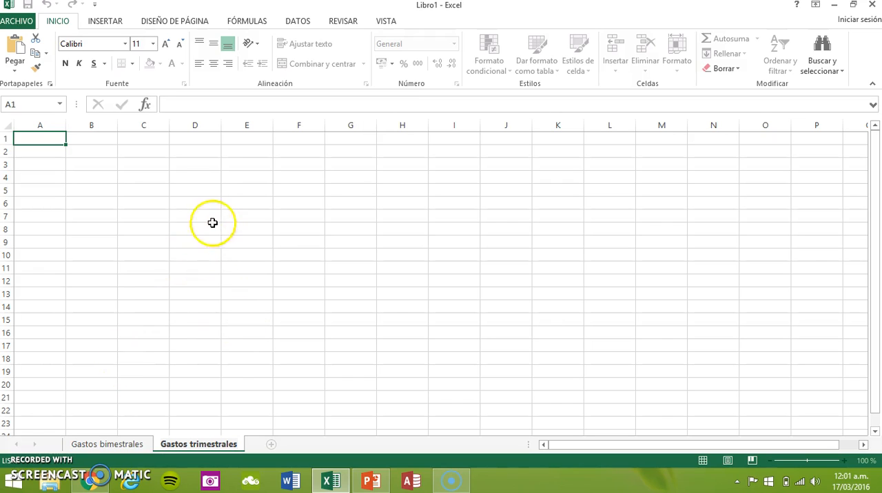
click(76, 142)
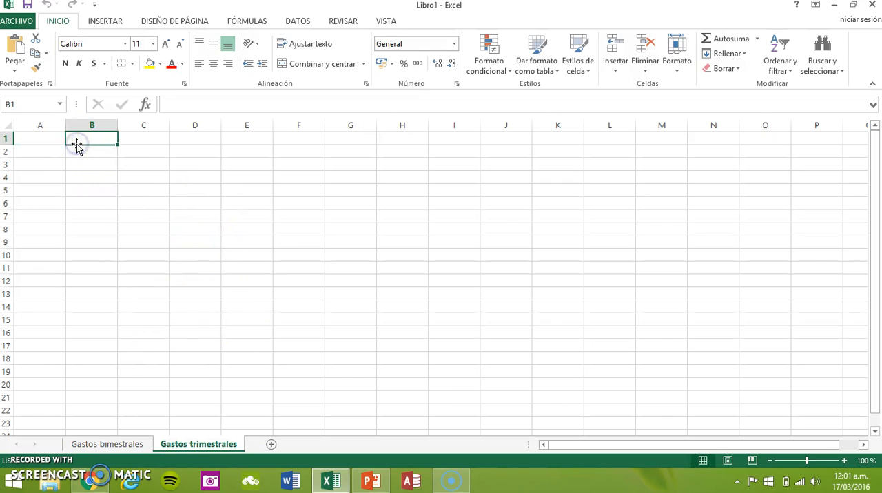
click(77, 155)
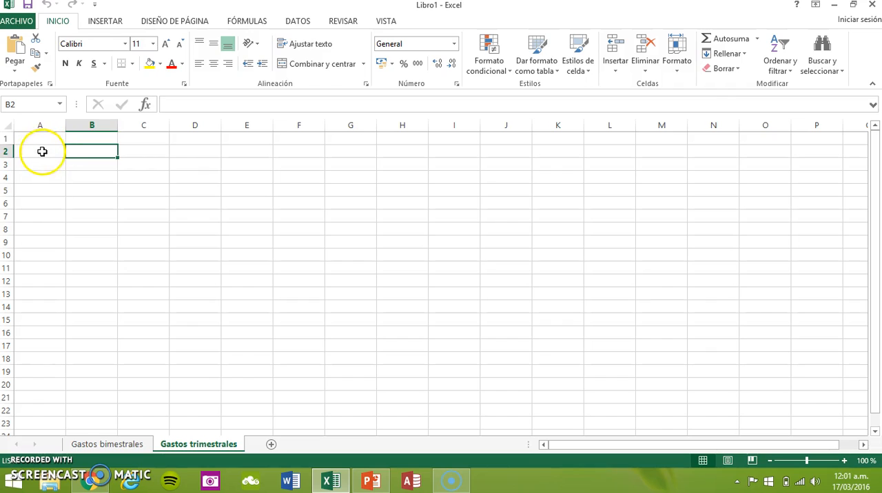
click(40, 151)
click(100, 152)
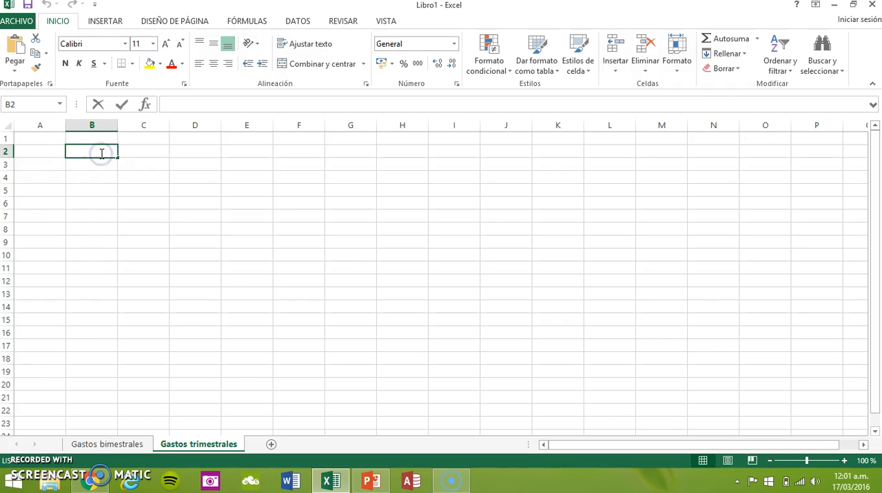
double_click(101, 153)
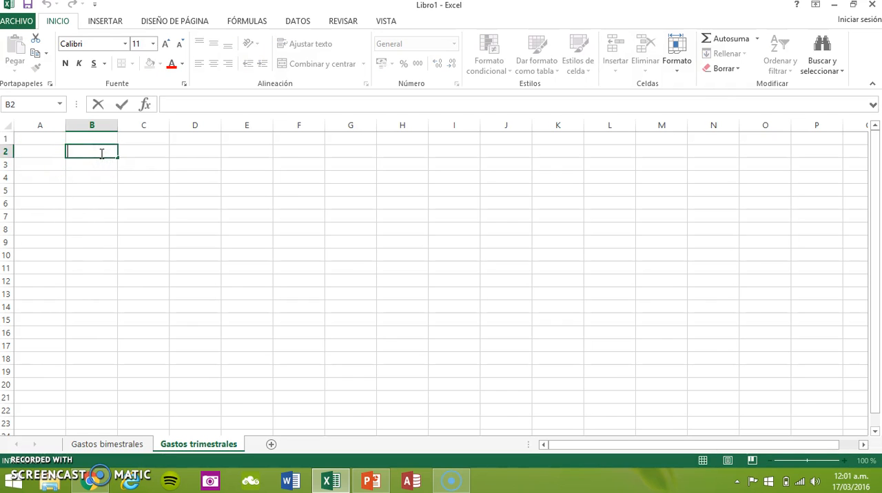
On the Gastos bimestrales sheet, enter "Númericos" in B2 and the numbers 1, 2 and 3 in C2 to E2.
click(100, 444)
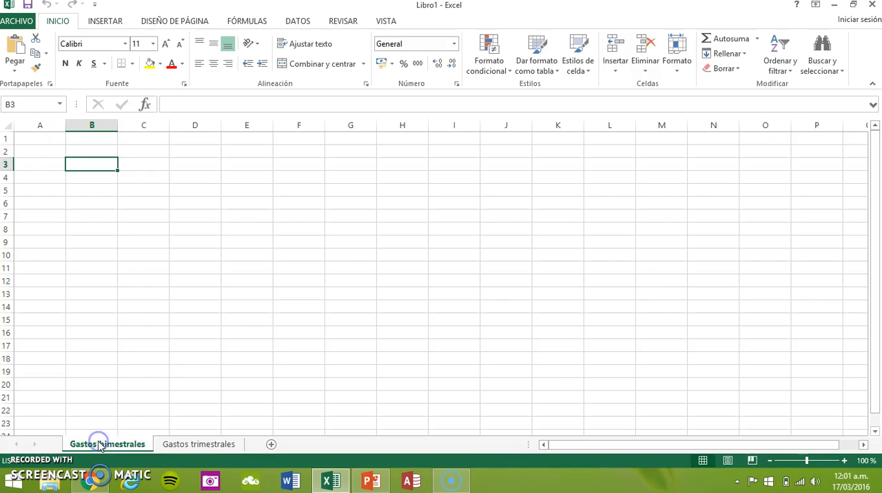
double_click(107, 153)
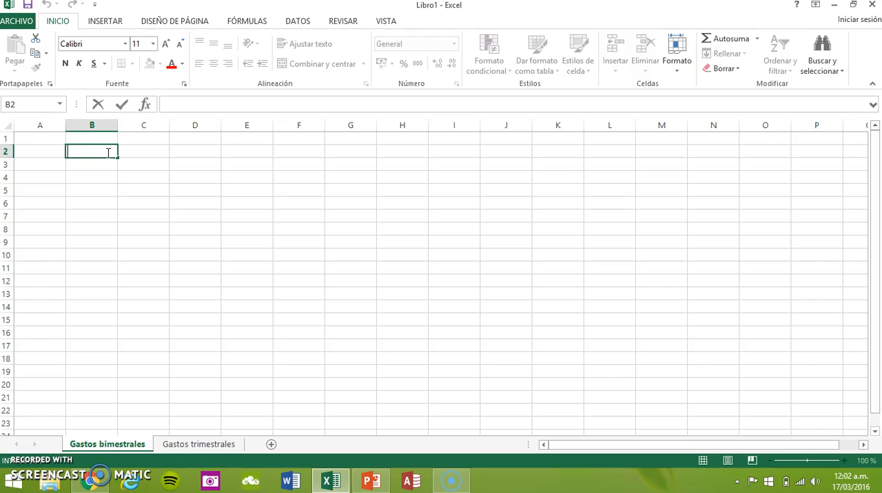
text(Númericos)
key(Tab)
text(1)
key(Tab)
text(2)
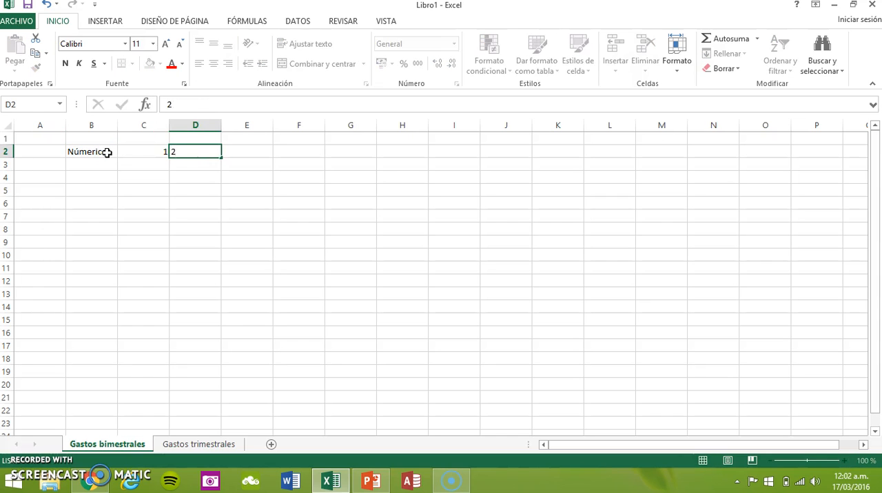
key(Tab)
text(3)
key(Tab)
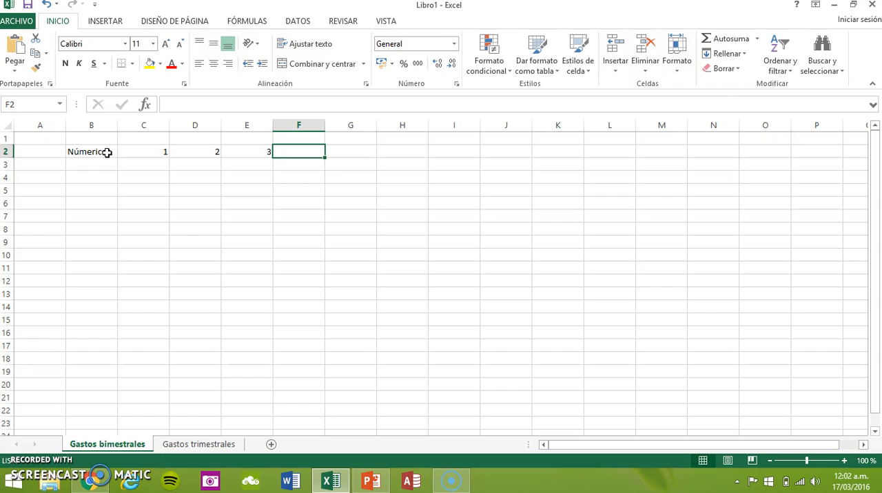
Enter the label "Texto" in cell B4.
key(Down)
key(Down)
key(Left)
key(Left)
key(Left)
key(Left)
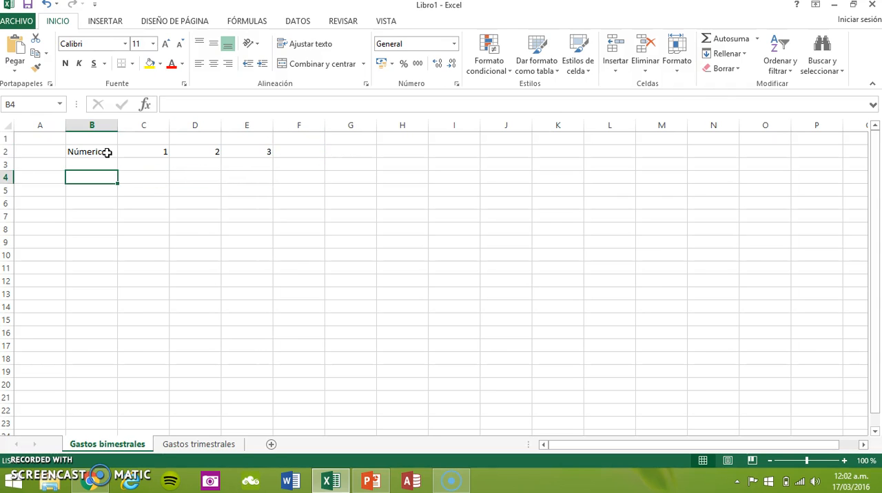
text(Texto)
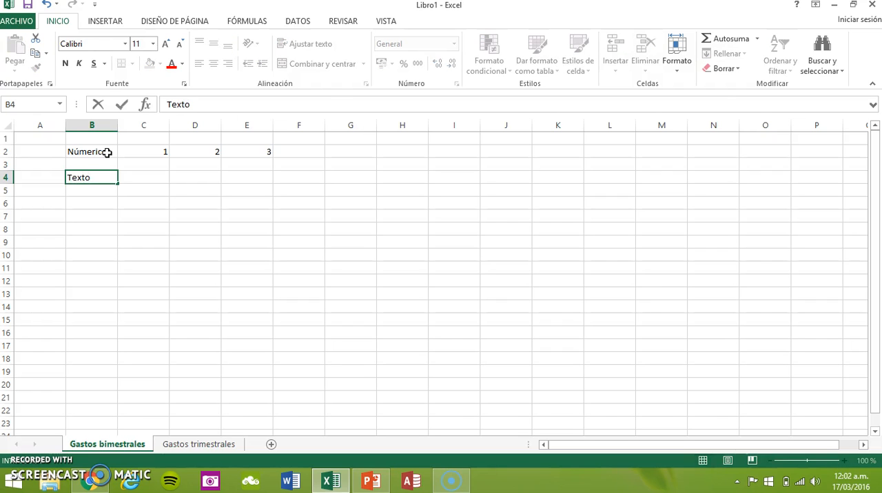
key(Tab)
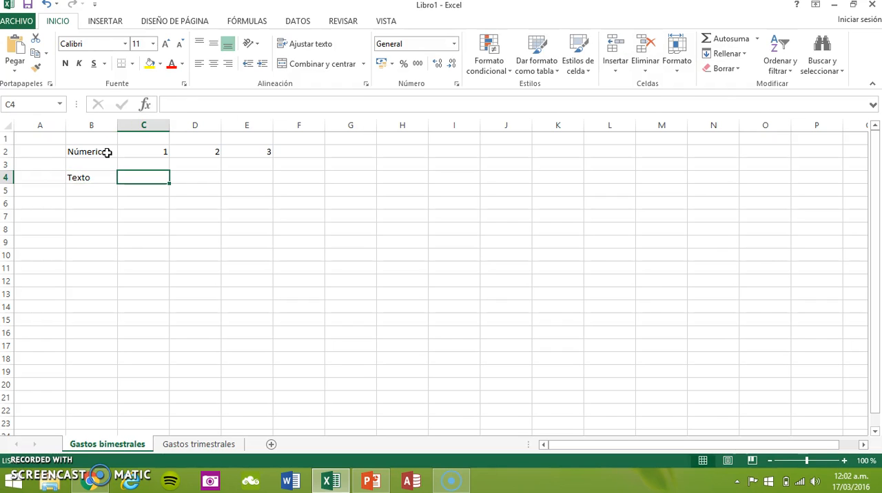
Fill cells C4 to E4 with three sample first names as text data.
text(Mar)
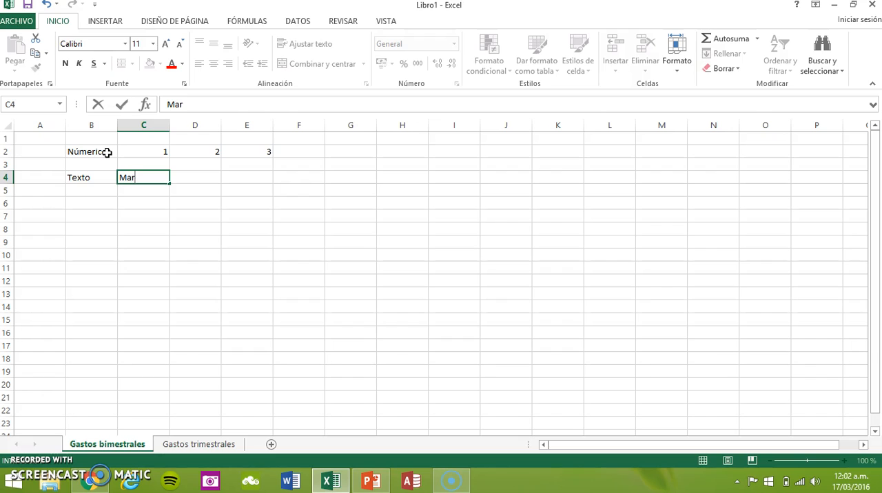
text(ía)
key(Tab)
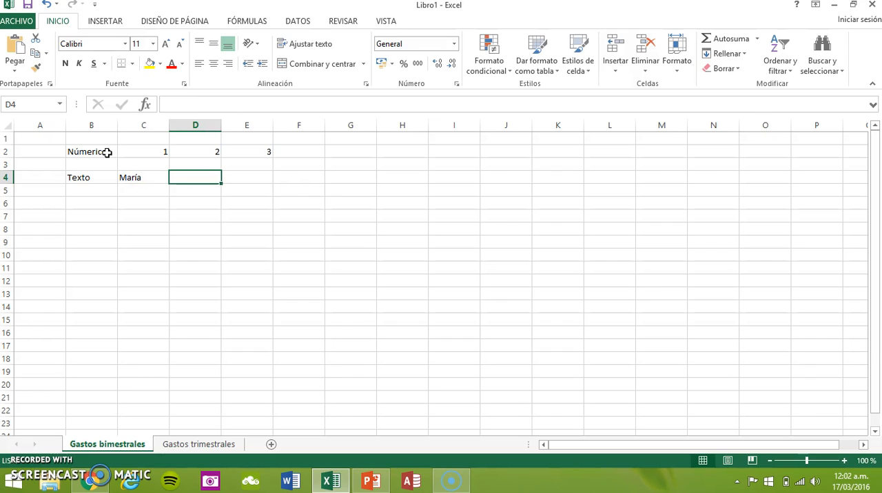
text(Marco)
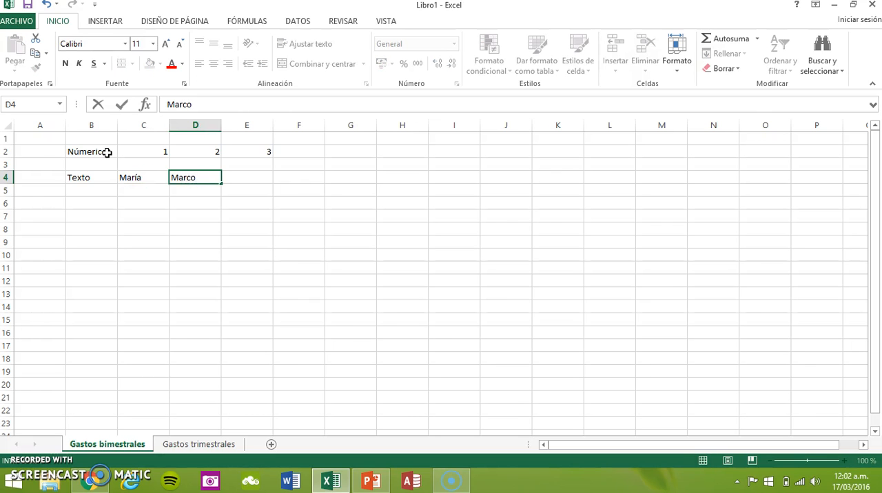
key(Tab)
text(Bertha)
key(Return)
Enter the label "Fórmulas" in cell B6.
key(Down)
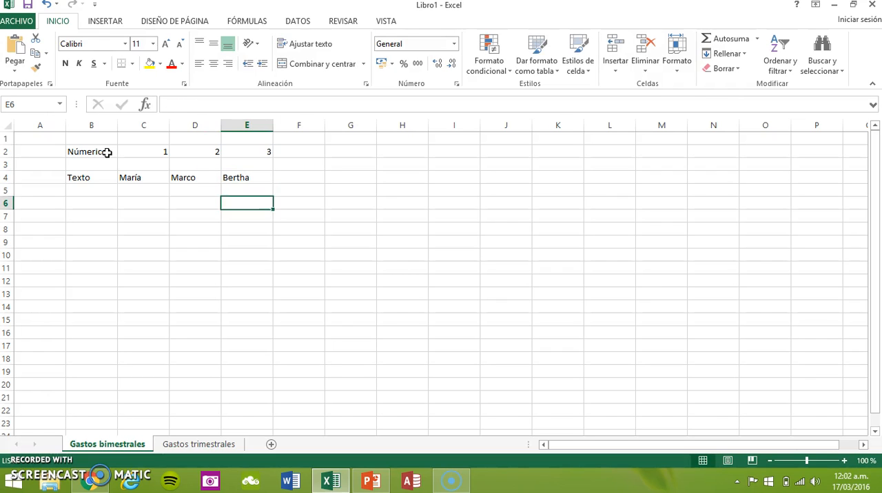
key(Left)
key(Left)
key(Left)
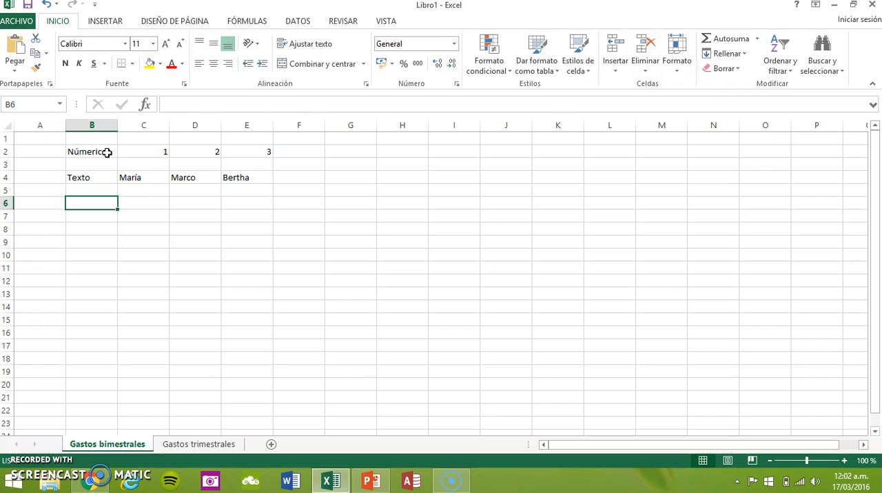
text(Fórmu)
text(as)
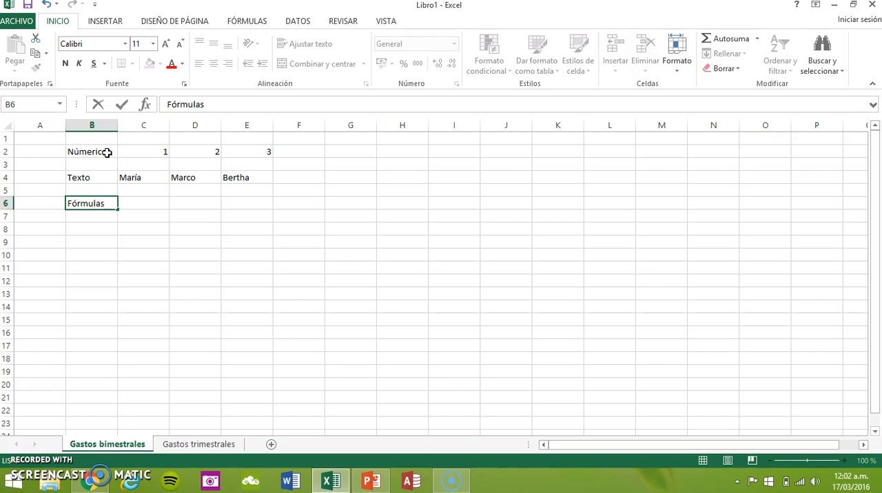
key(Tab)
text(=)
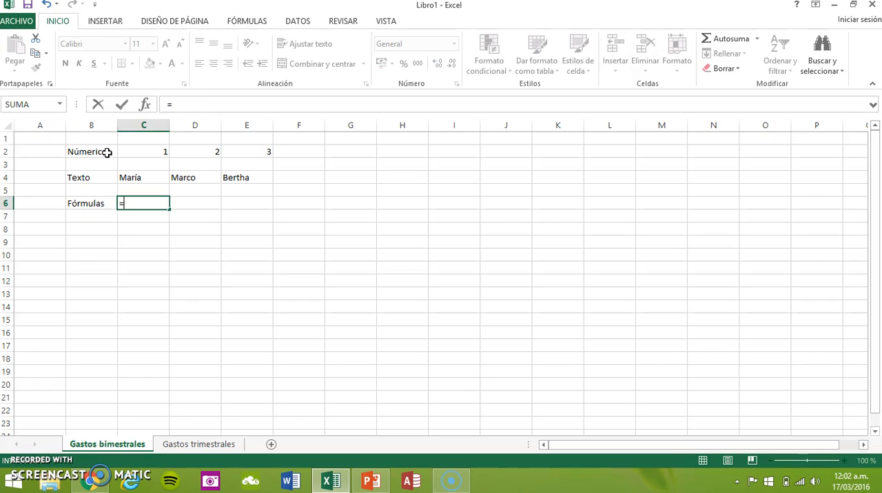
click(108, 152)
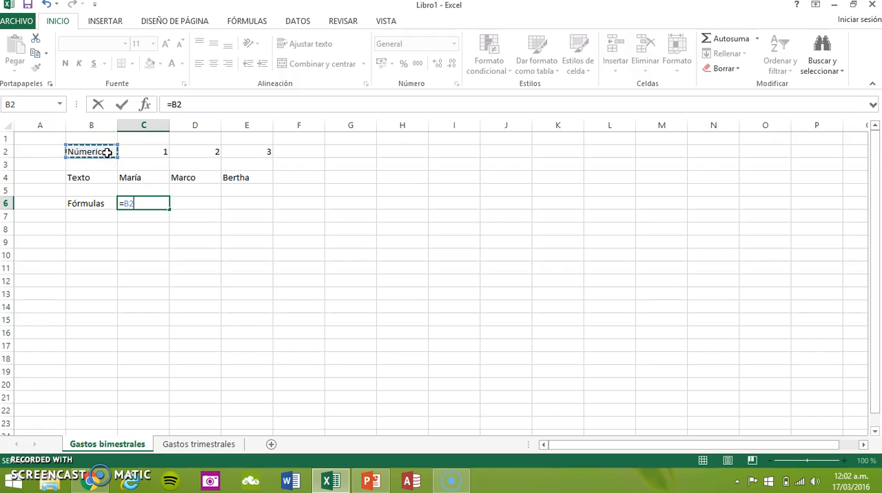
key(Escape)
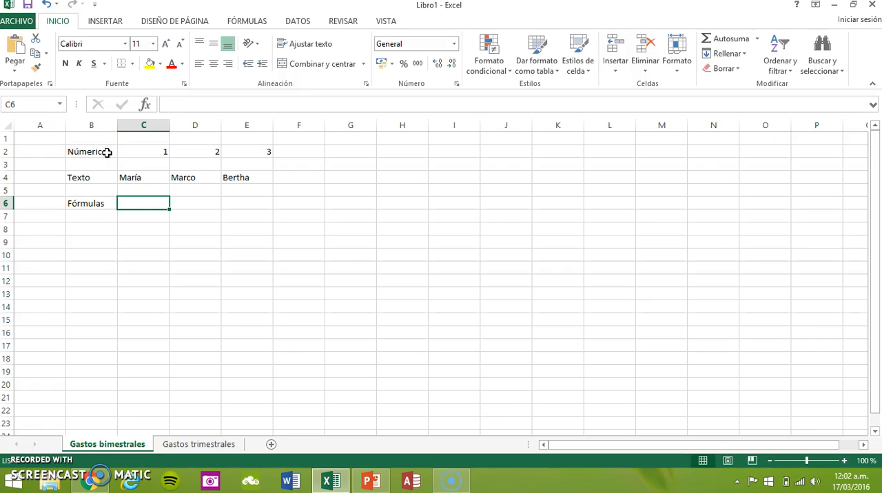
Enter the formula = SUMA(3+5) in cell C6 using the suggested SUMA function.
text(=)
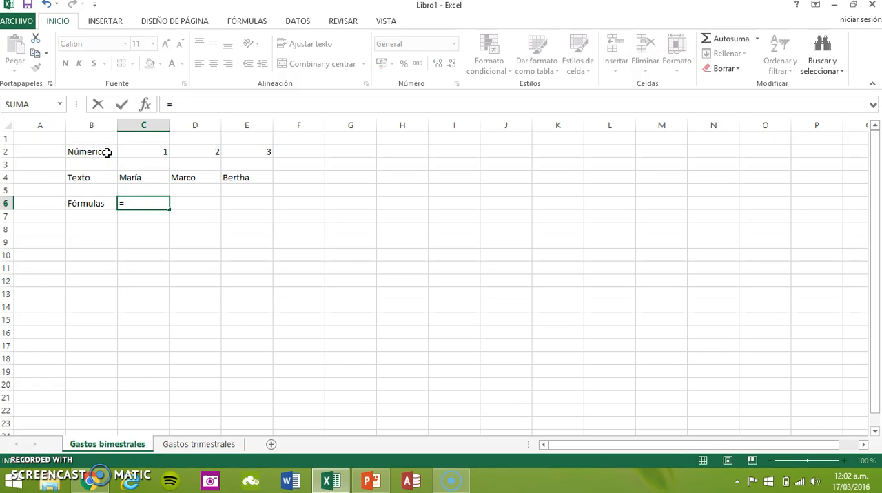
text(Su)
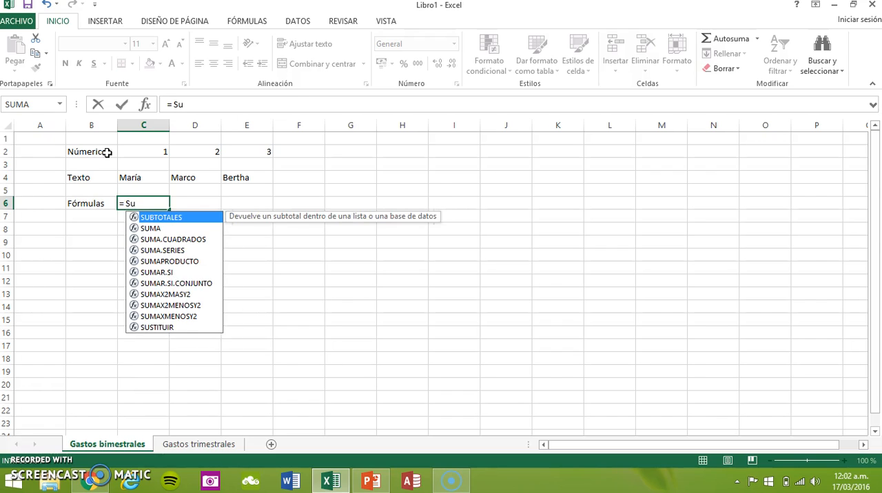
text(m)
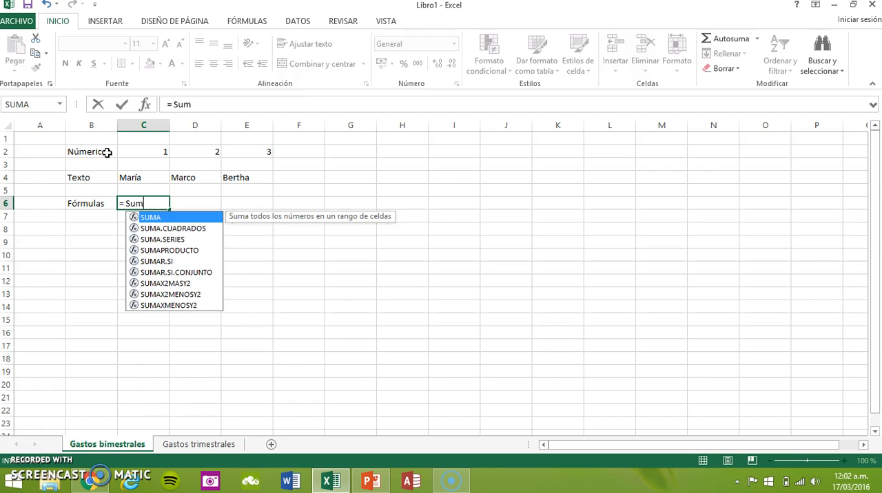
double_click(185, 222)
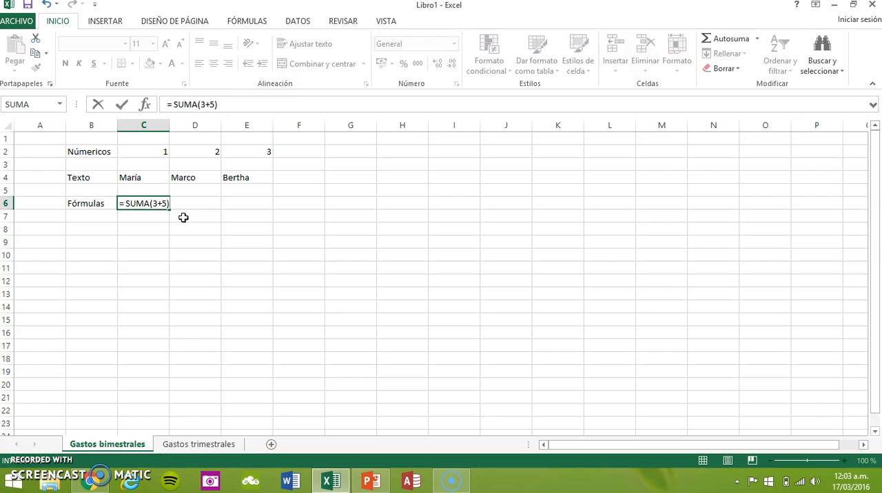
key(Return)
Convert the formula in C6 to literal text so the cell shows = SUMA(3+5) instead of its result.
key(Up)
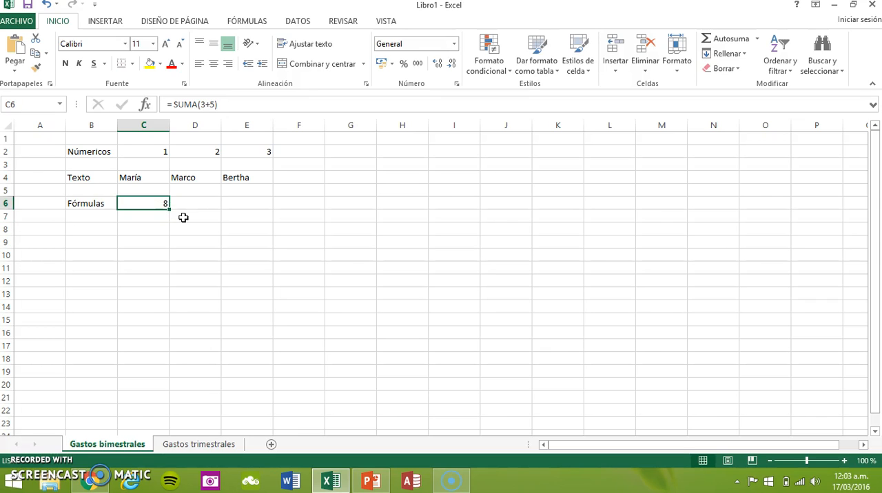
click(167, 104)
key(Return)
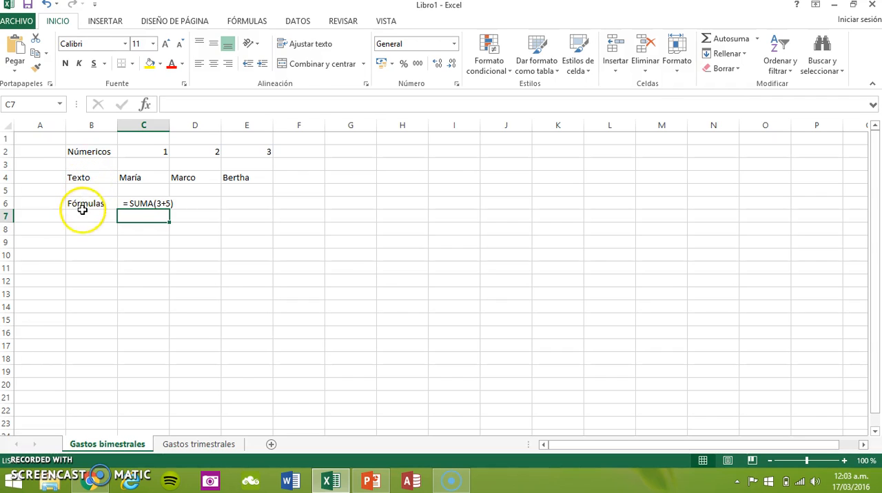
click(102, 240)
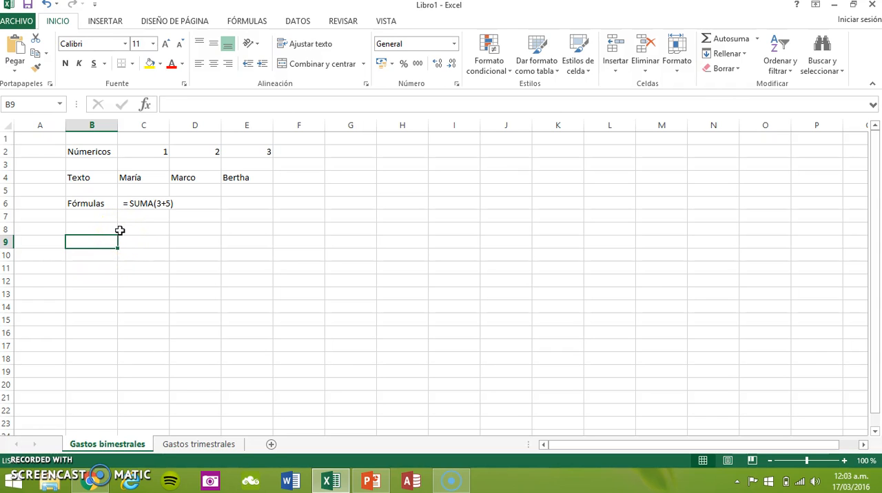
click(106, 151)
double_click(105, 152)
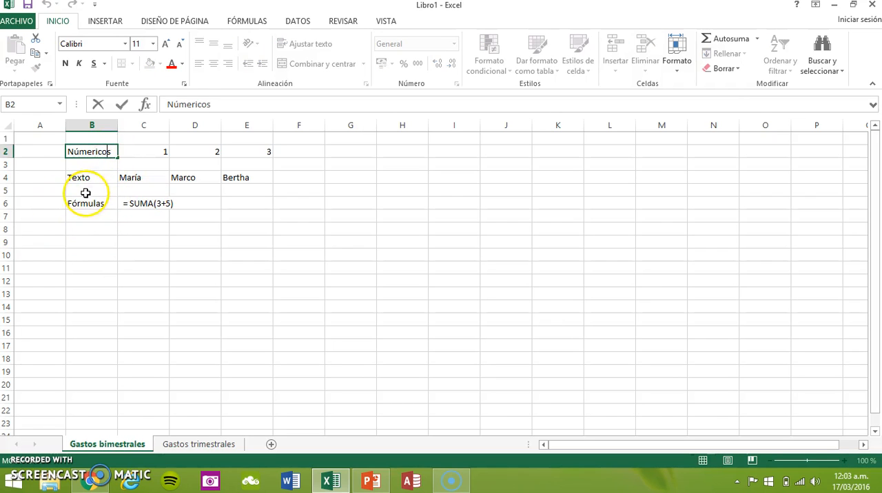
click(92, 176)
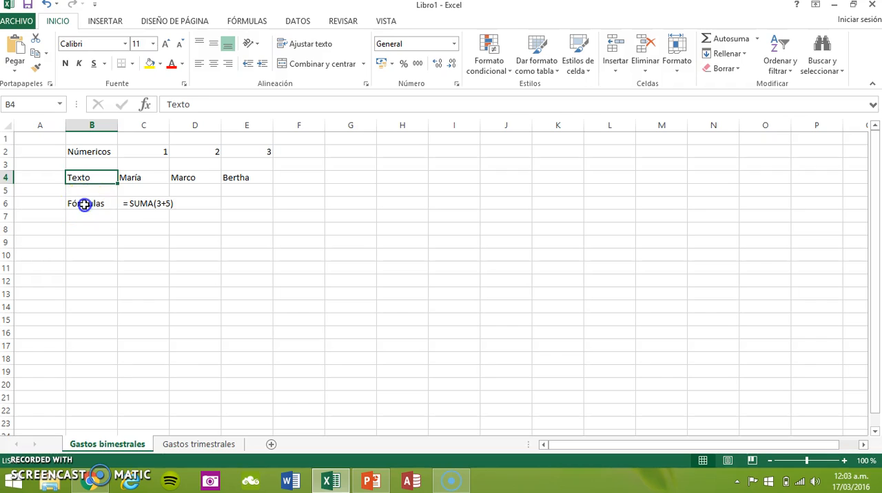
click(84, 204)
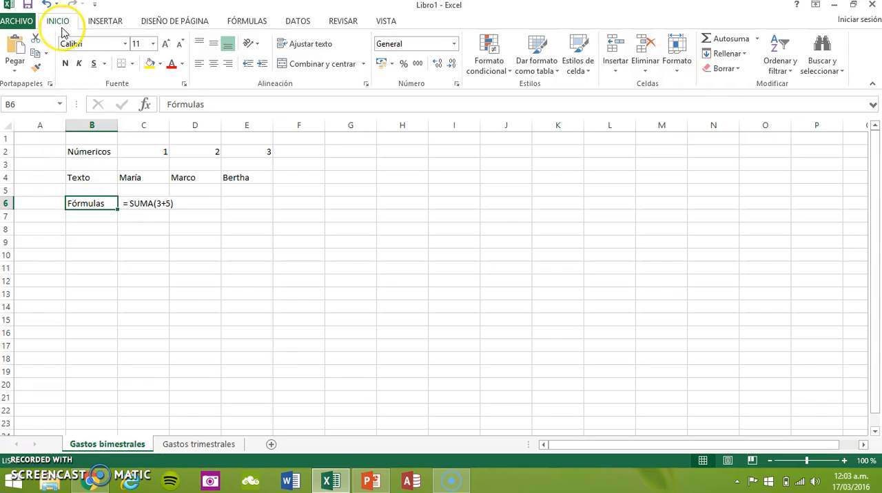
Format the "Númericos" label in B2 as bold and italic with a yellow fill and blue theme font colour.
click(87, 153)
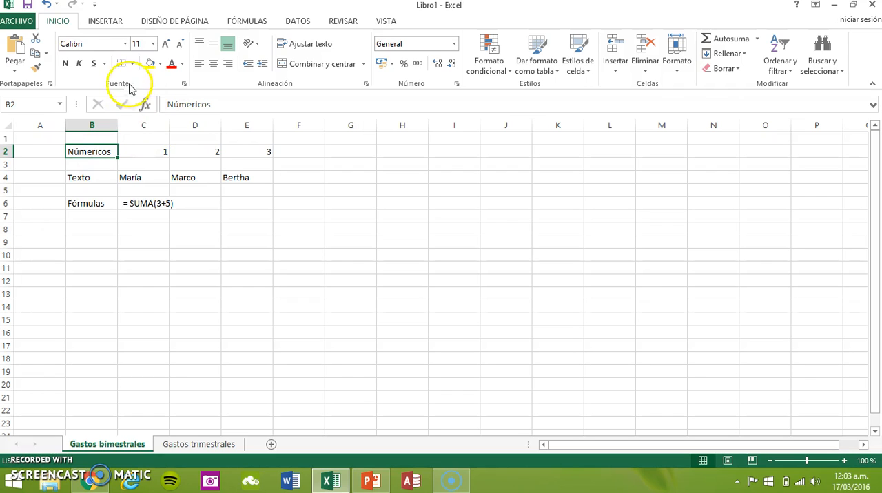
click(67, 63)
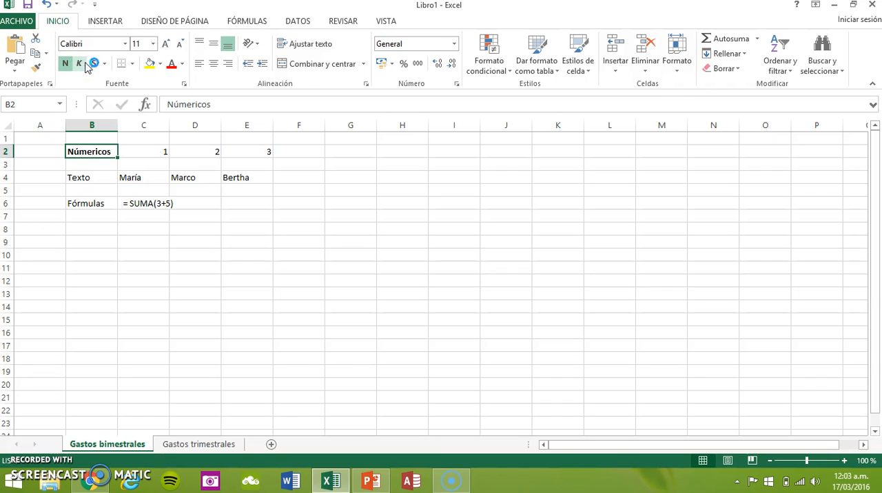
click(79, 64)
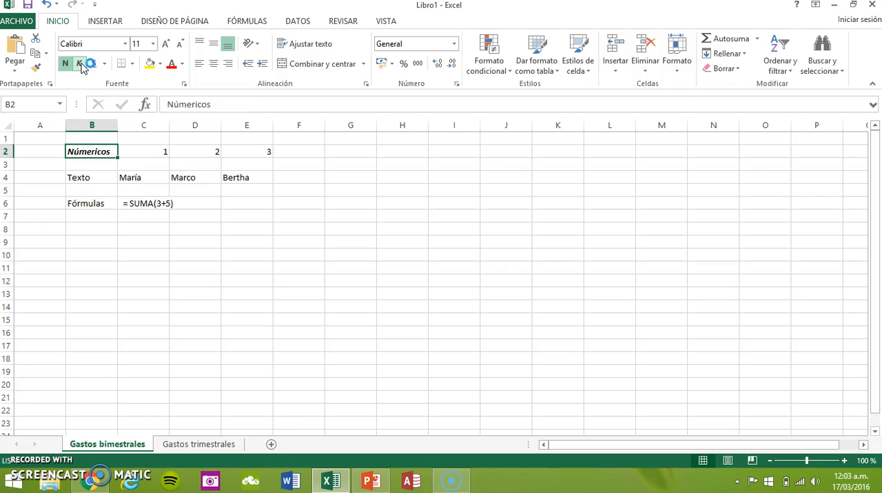
click(150, 63)
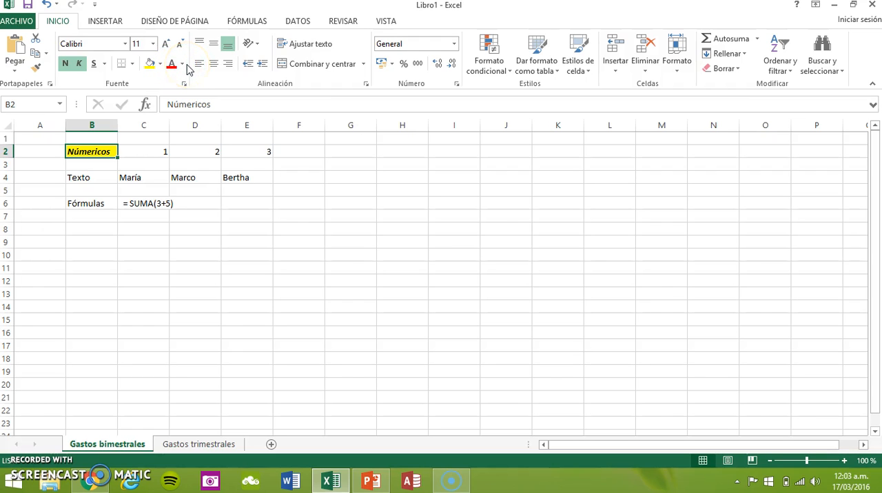
click(182, 63)
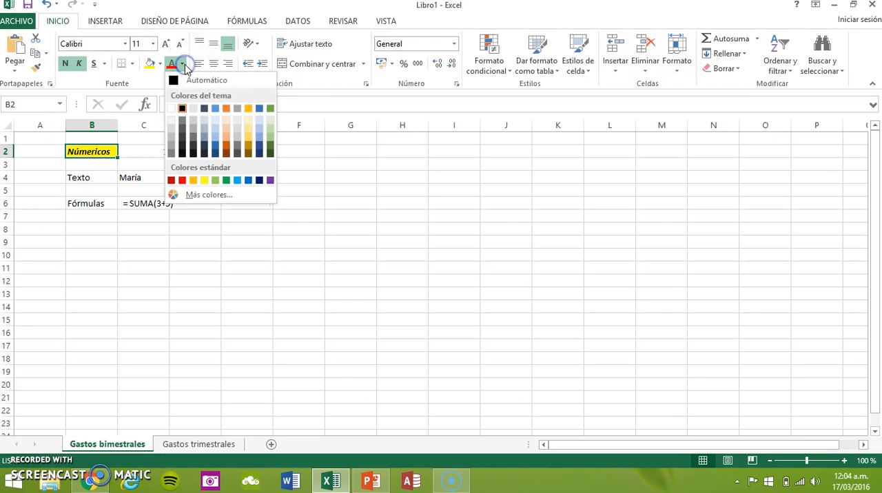
click(219, 107)
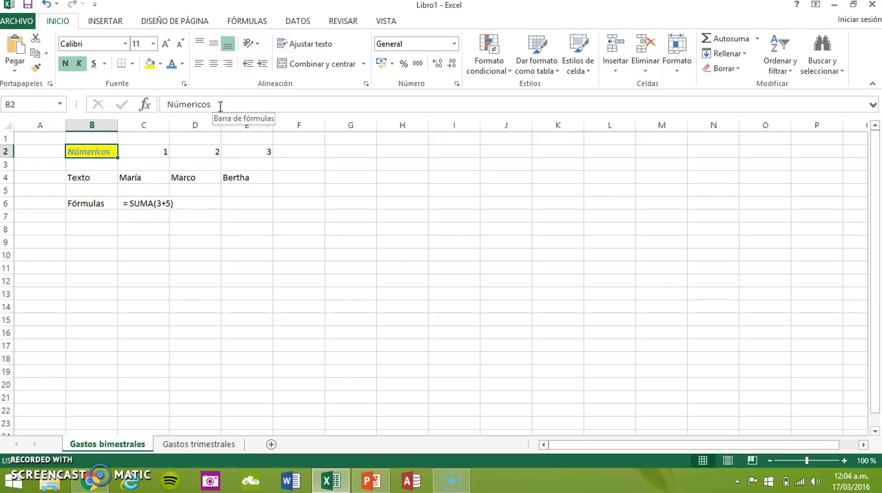
Format the "Texto" label in B4 with a yellow fill, orange theme font colour, bold and italic.
click(91, 178)
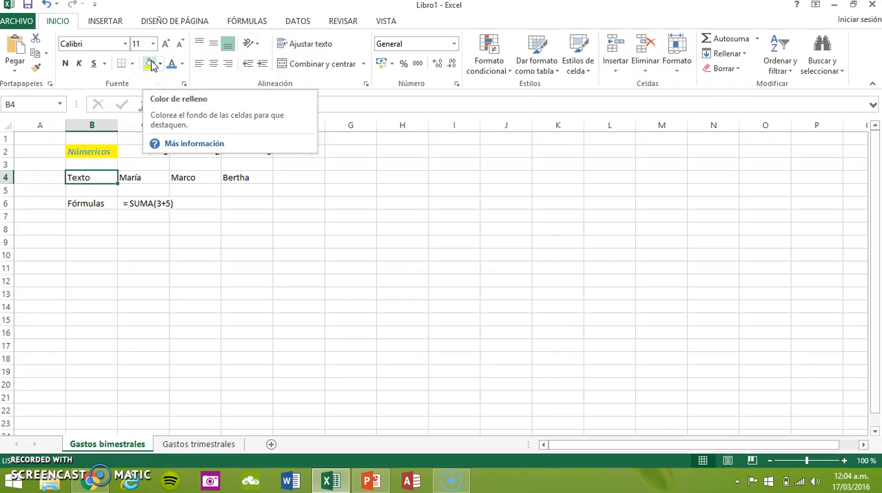
click(151, 64)
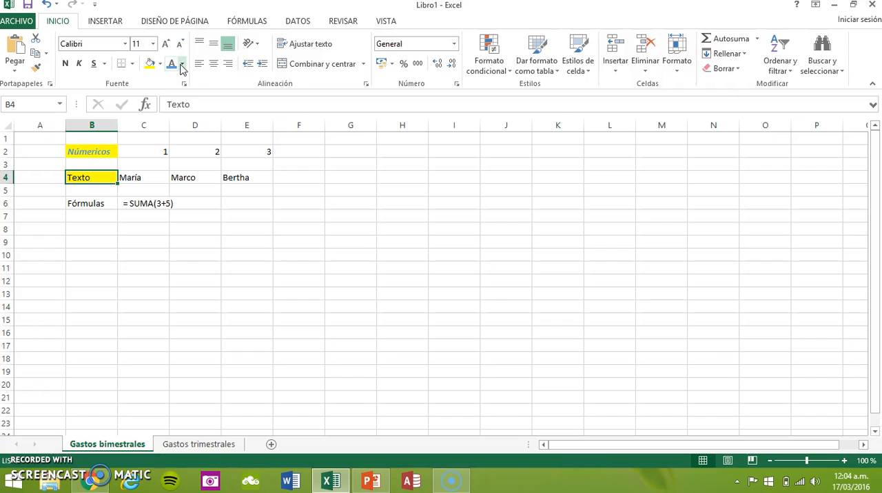
click(182, 64)
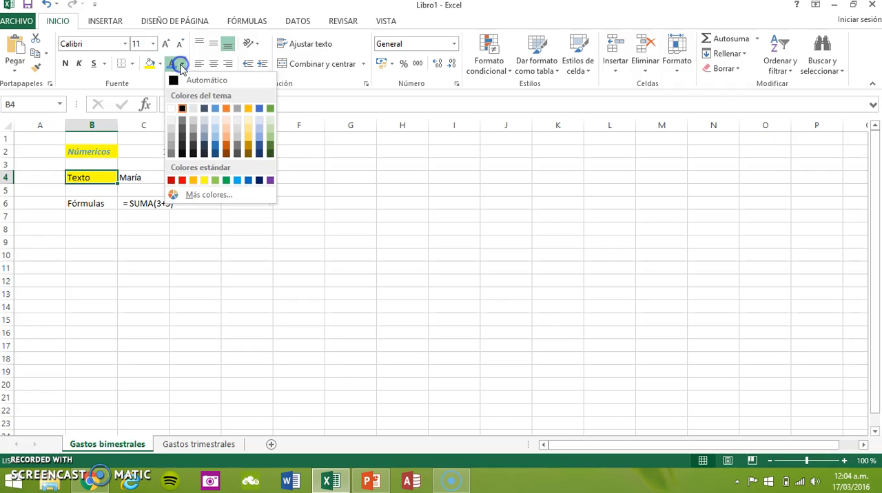
click(227, 109)
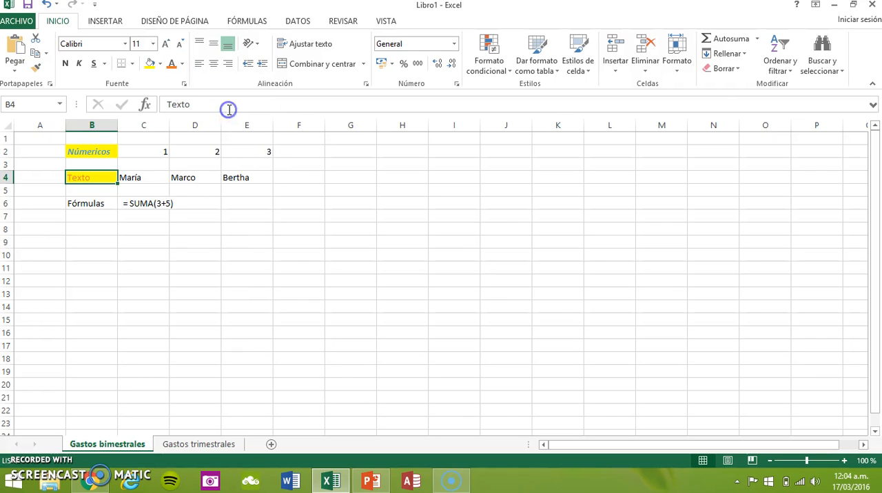
click(69, 64)
click(79, 64)
click(108, 204)
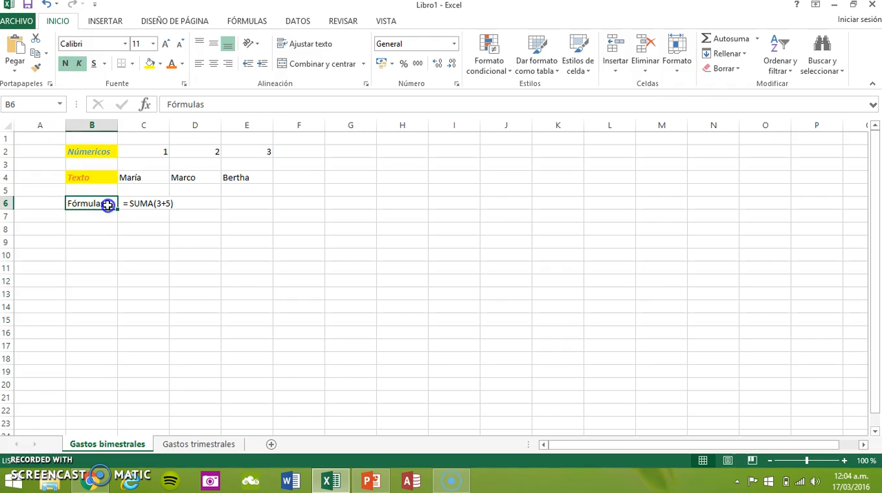
double_click(107, 205)
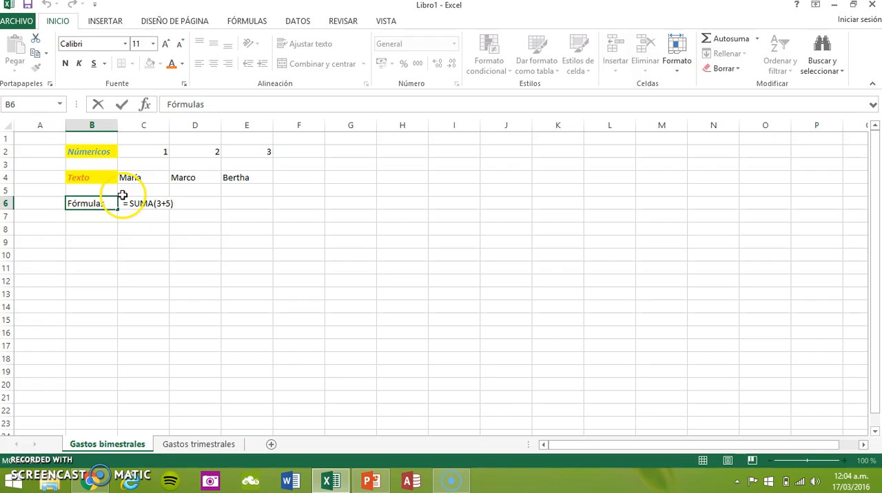
click(122, 212)
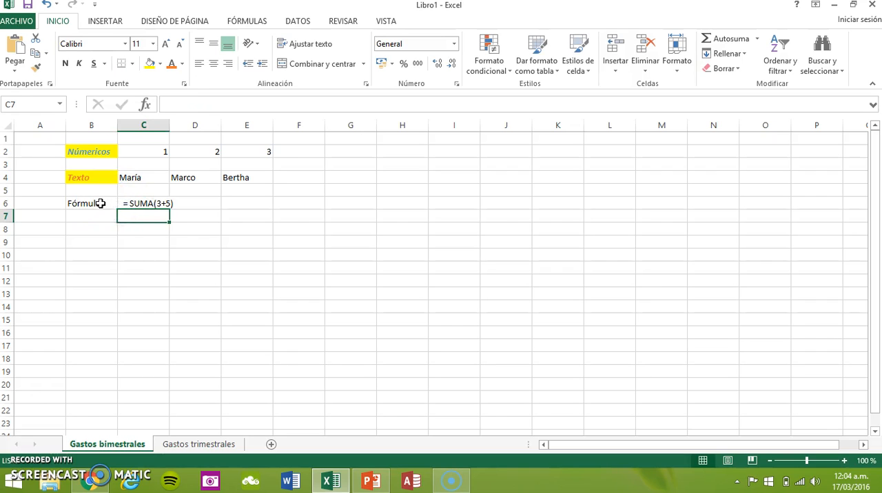
Format the "Fórmulas" label in B6 with a light orange fill, blue theme font colour, bold and italic.
click(99, 203)
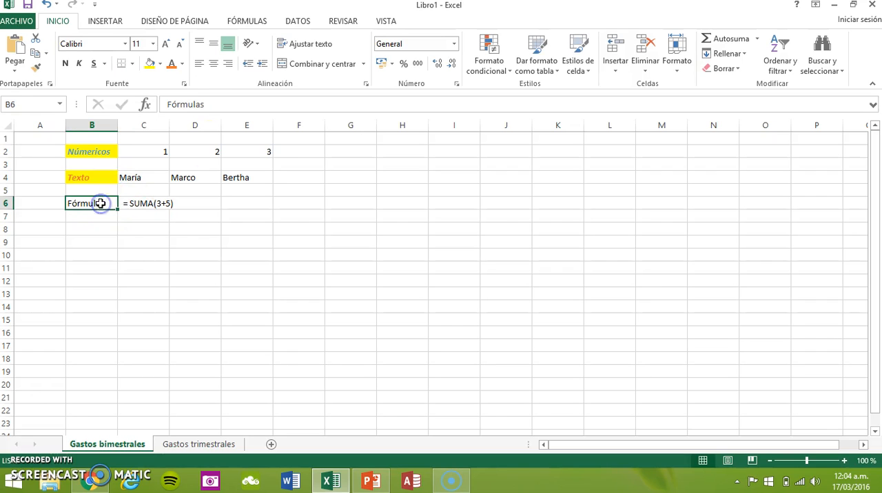
click(160, 64)
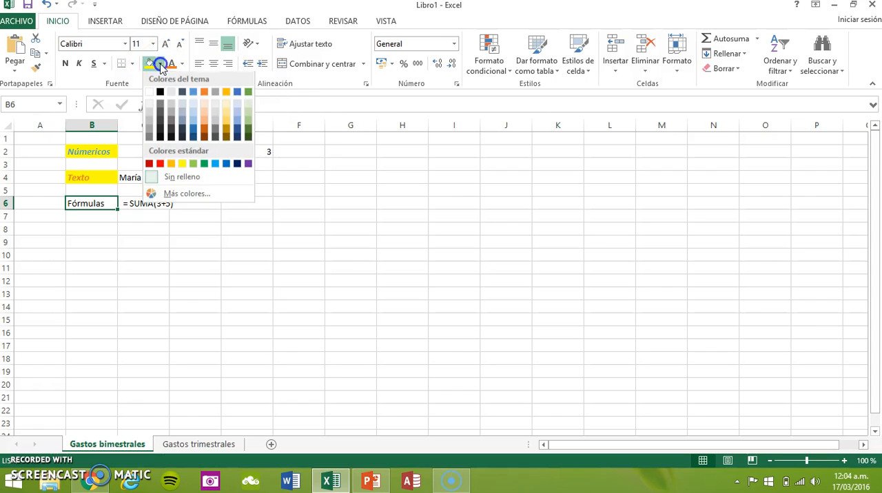
click(203, 117)
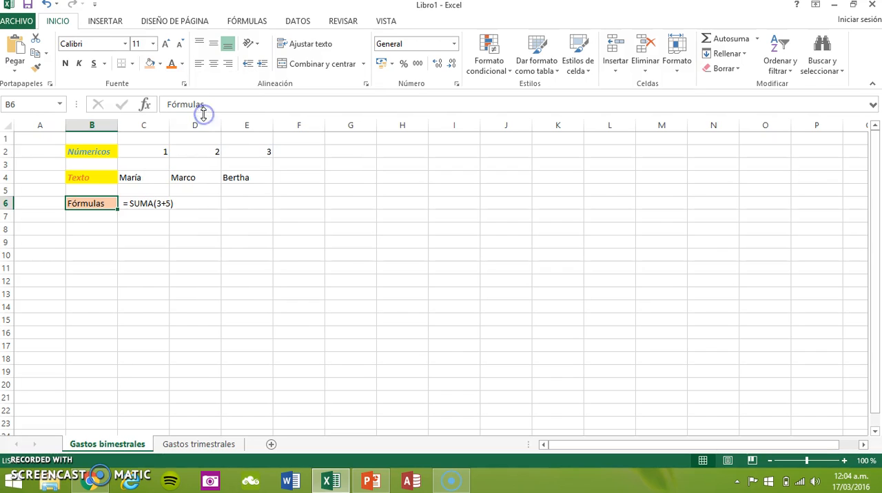
click(182, 64)
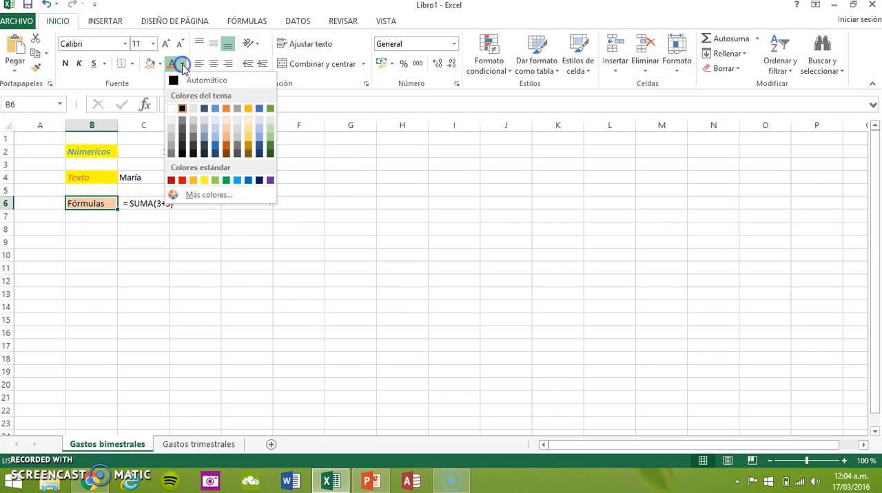
click(215, 110)
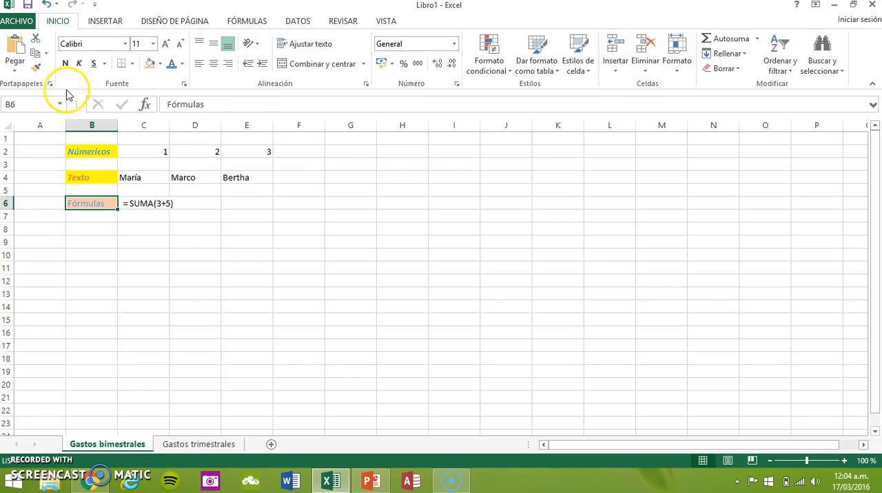
click(67, 63)
click(79, 63)
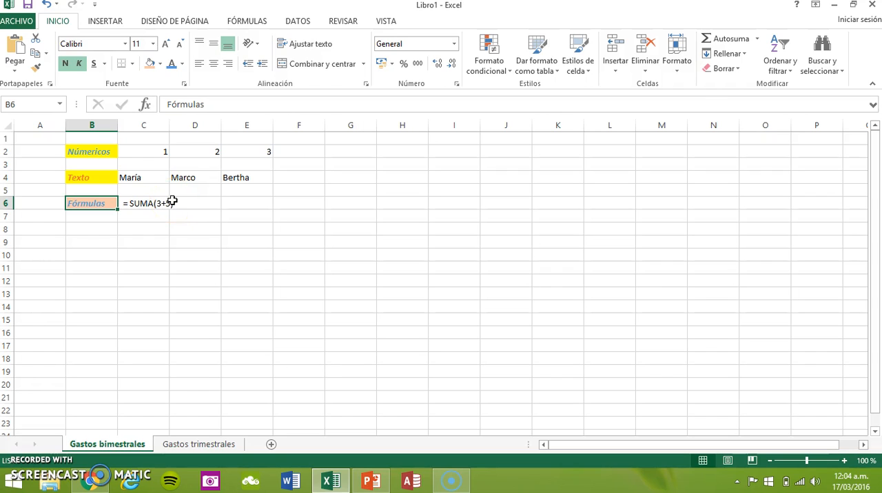
click(111, 152)
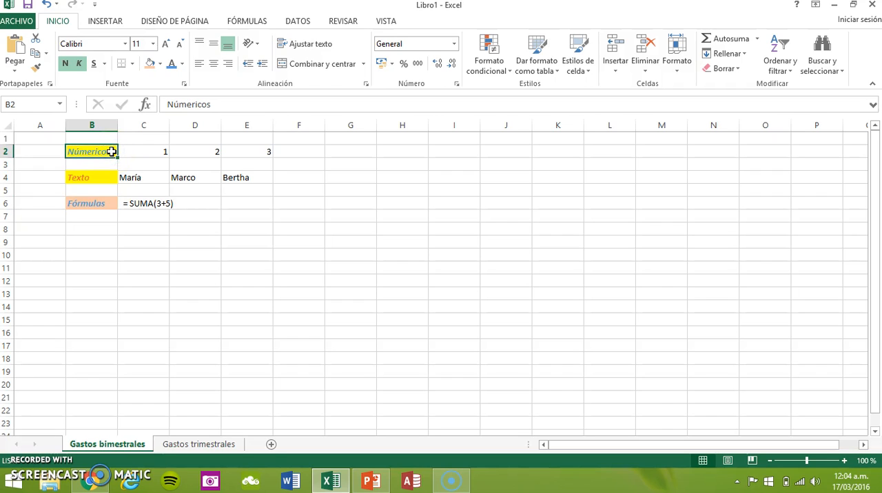
click(153, 153)
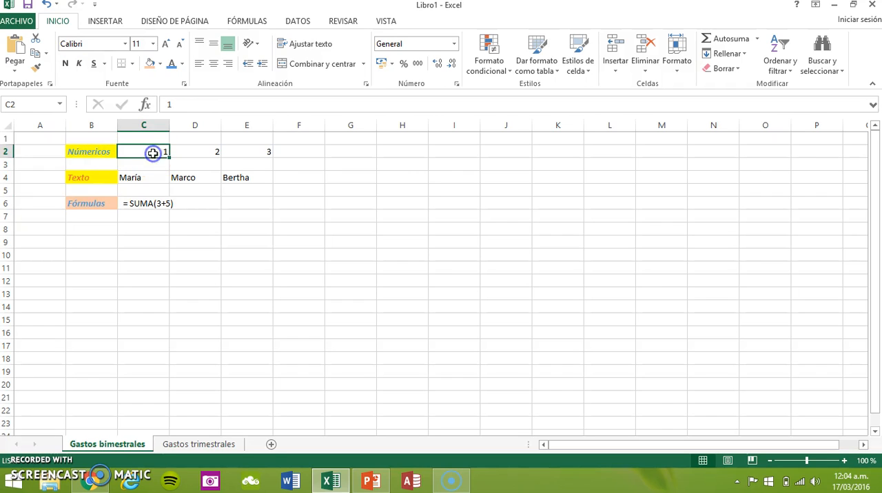
click(78, 153)
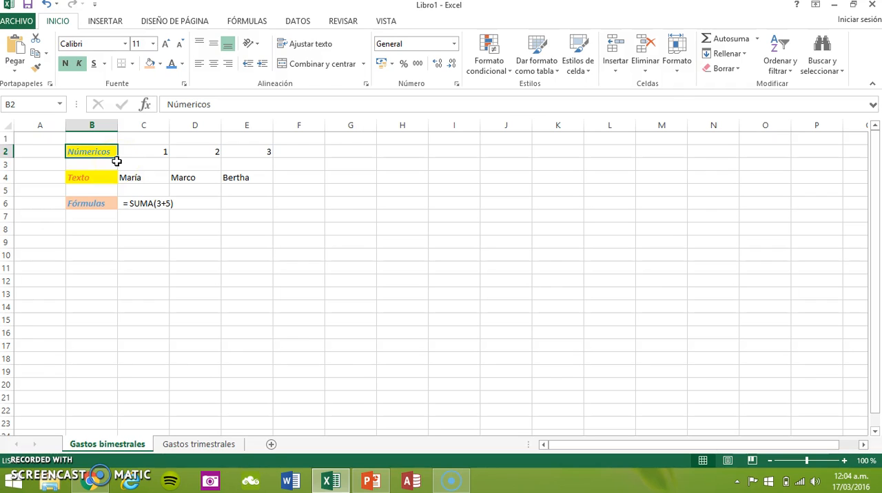
Fill the formatted "Fórmulas" label from B6 down through B12.
click(104, 204)
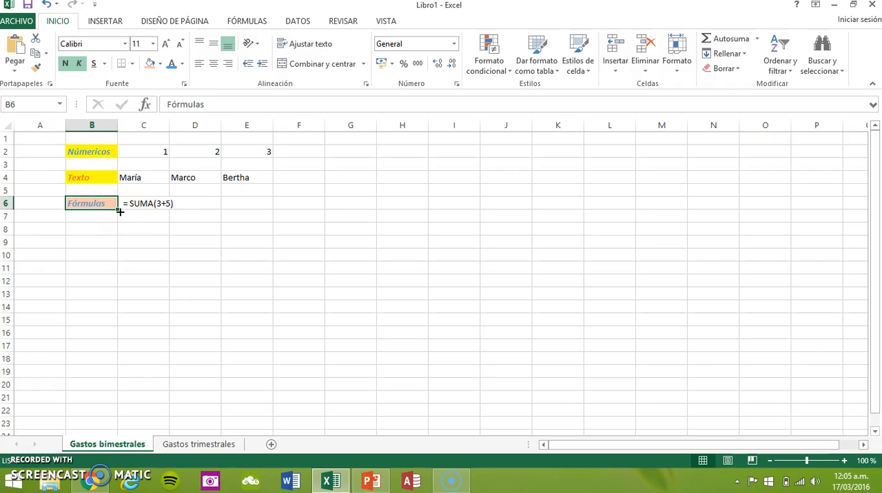
click(108, 203)
drag(118, 210, 114, 292)
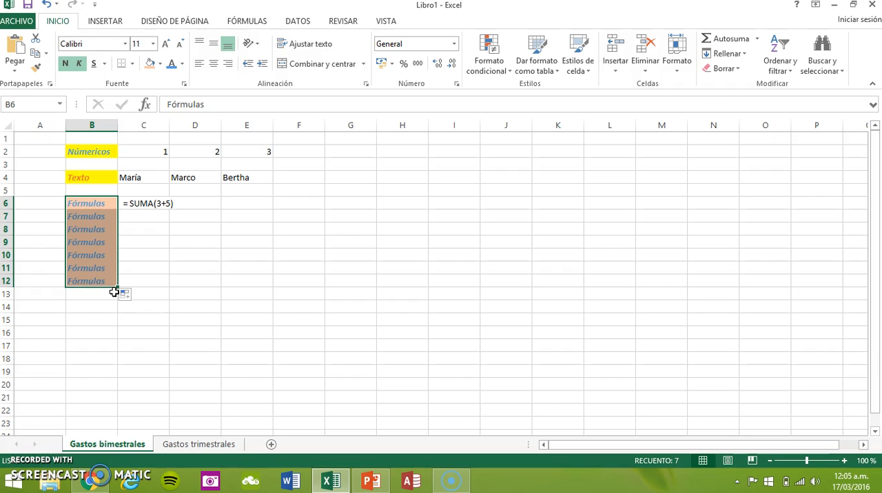
click(102, 152)
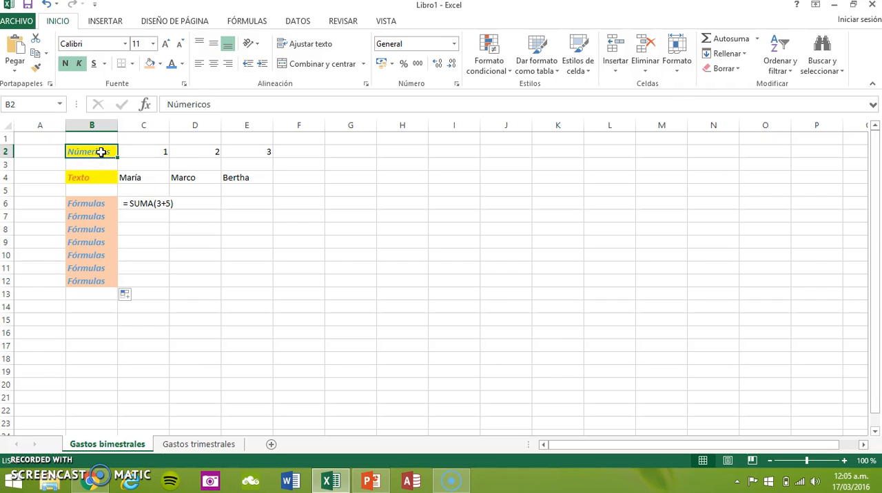
click(167, 151)
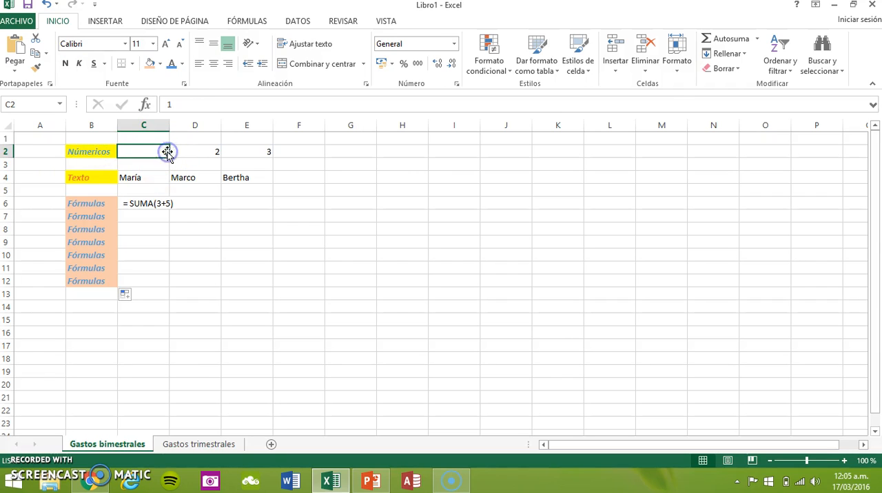
click(205, 161)
click(199, 176)
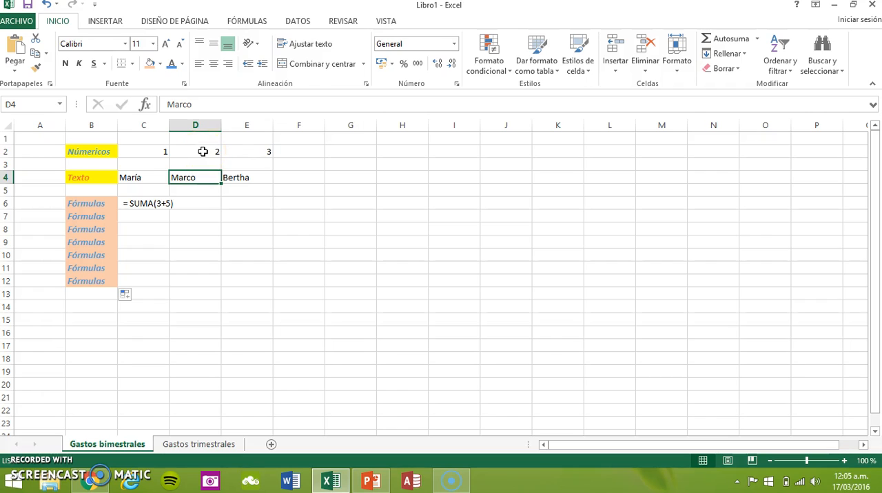
click(203, 151)
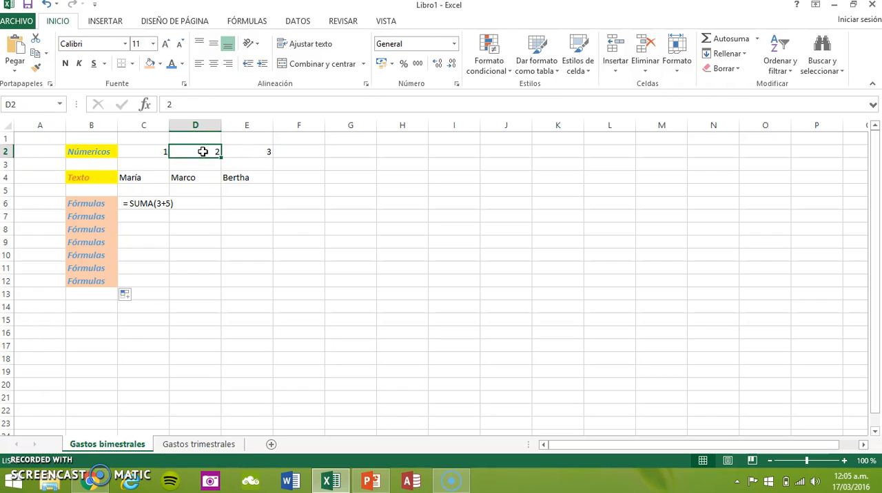
Practise selecting the cell ranges D2:E13 and C2:E4, clearing each selection.
drag(203, 151, 258, 288)
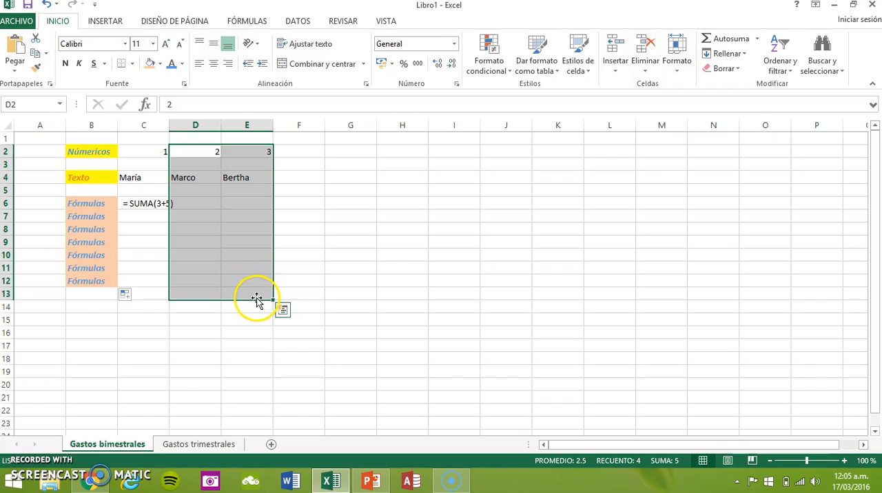
click(338, 155)
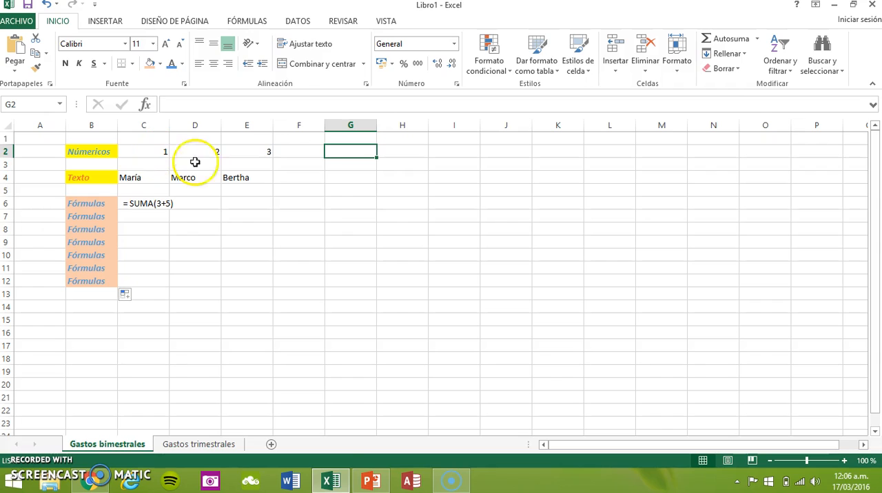
drag(153, 149, 267, 174)
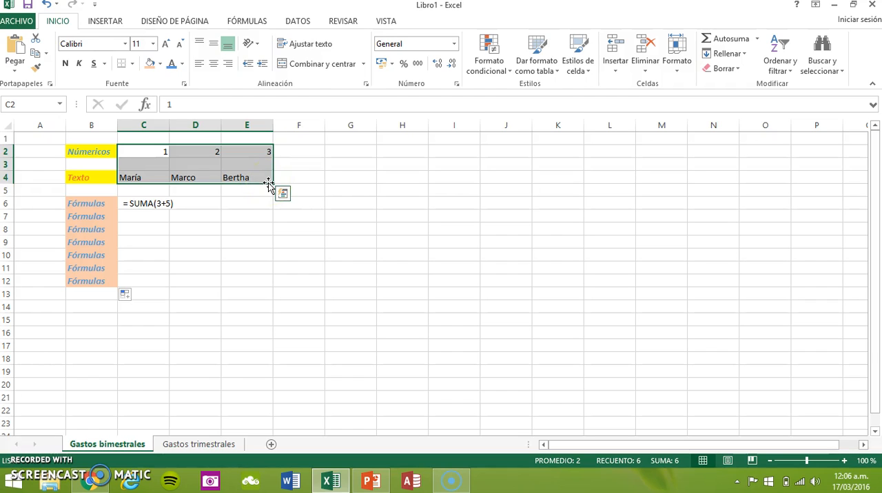
click(232, 201)
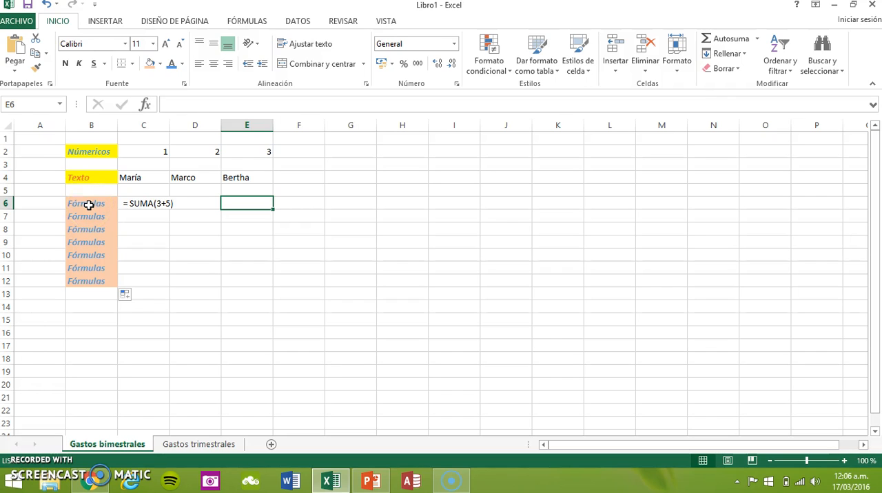
Centre the contents of C2:E4 horizontally, trying right and left alignment before settling on centred.
click(160, 152)
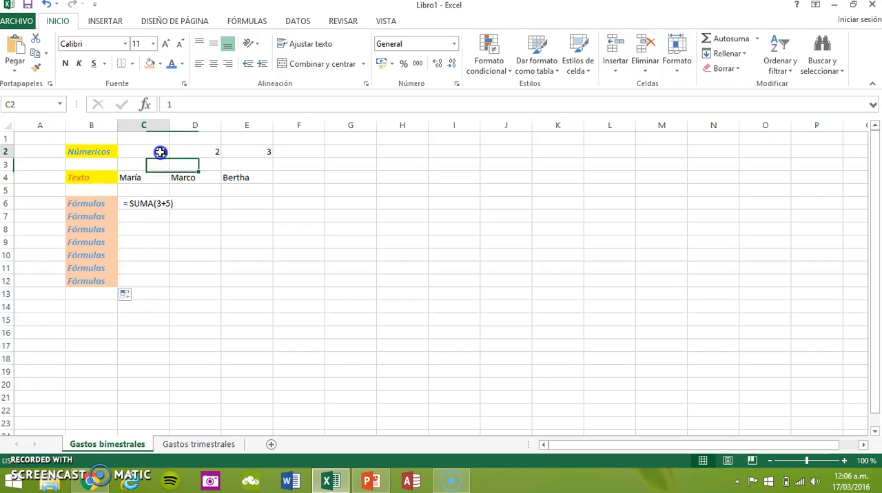
drag(160, 153, 261, 179)
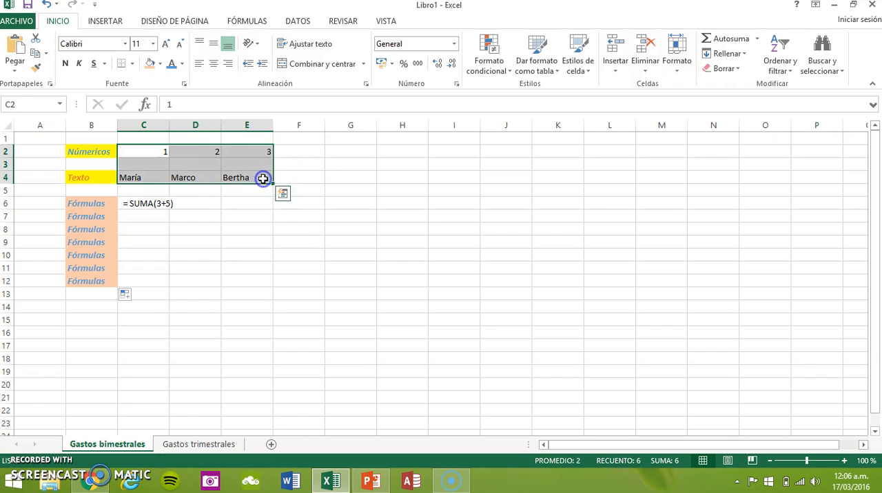
click(214, 66)
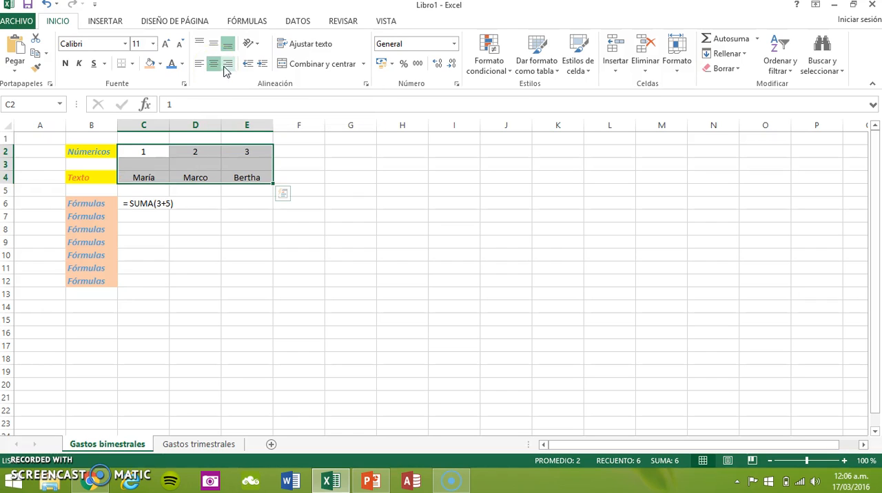
click(229, 66)
click(199, 64)
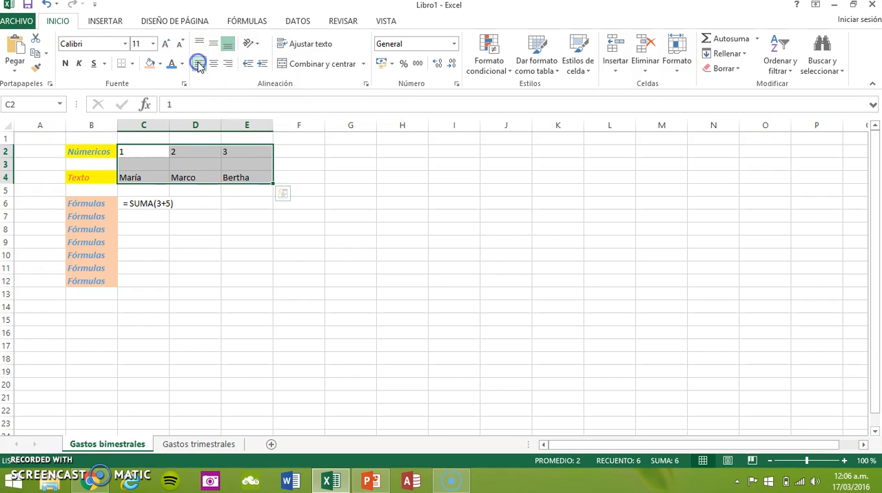
click(215, 64)
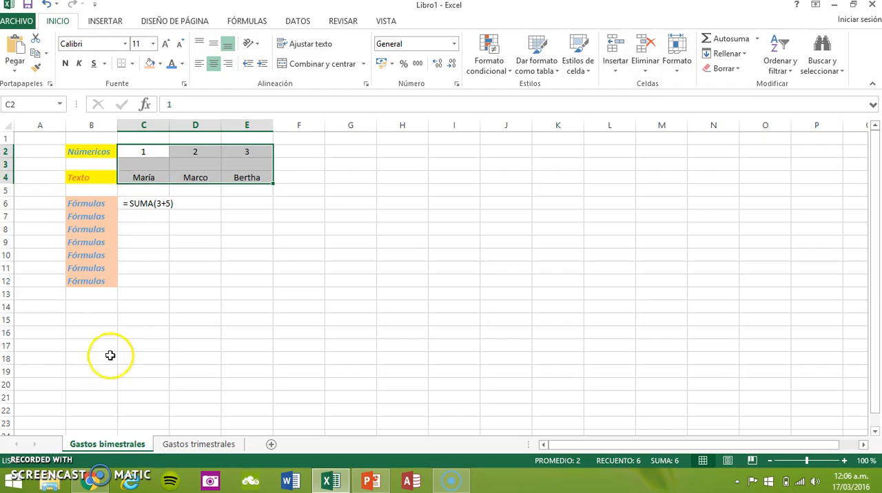
click(180, 242)
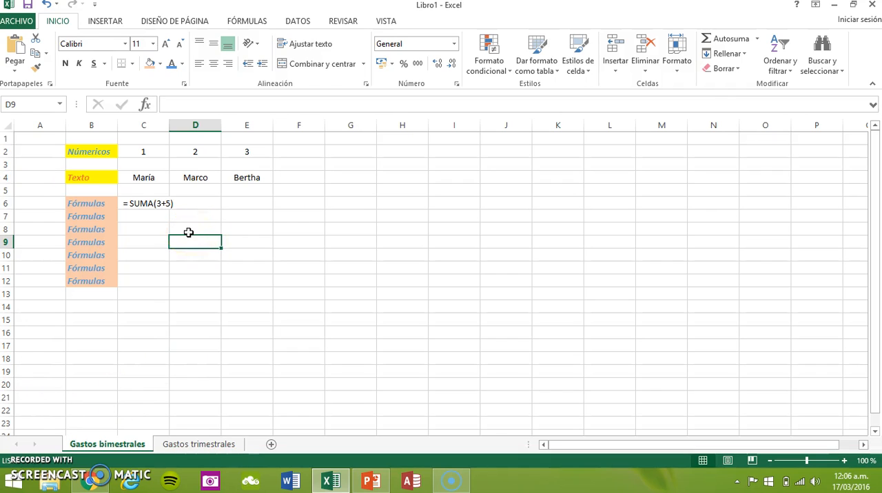
Start saving the workbook to this computer (Equipo) and bring up the Guardar como dialog.
click(19, 20)
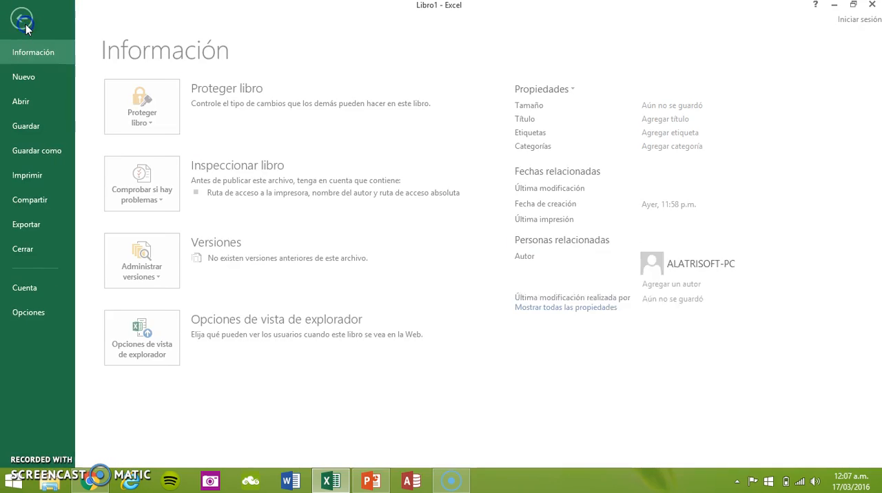
click(31, 128)
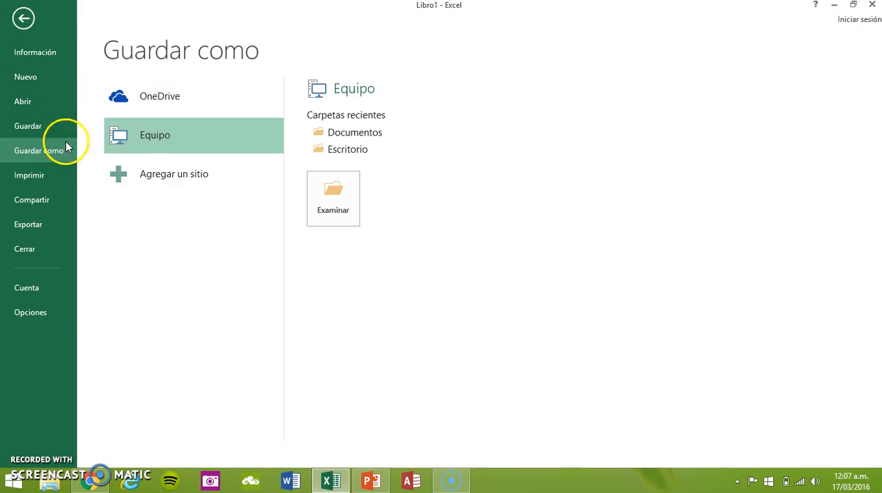
click(167, 134)
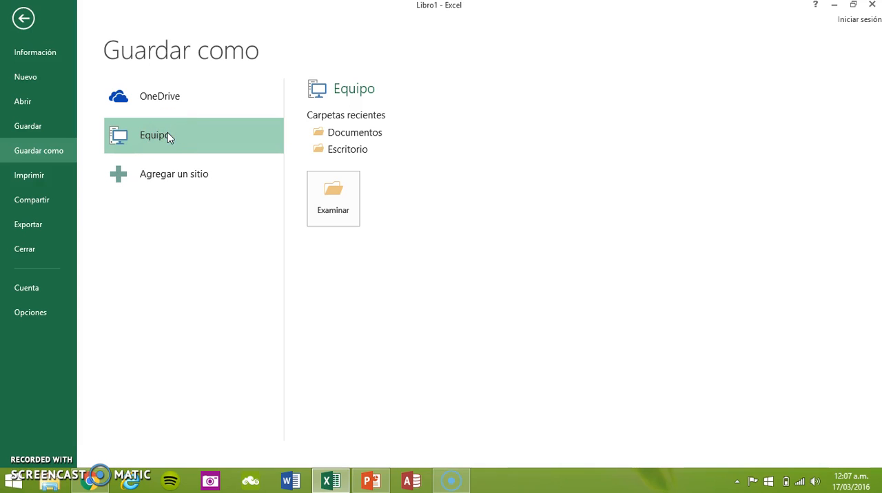
click(171, 132)
click(172, 132)
click(169, 137)
double_click(169, 138)
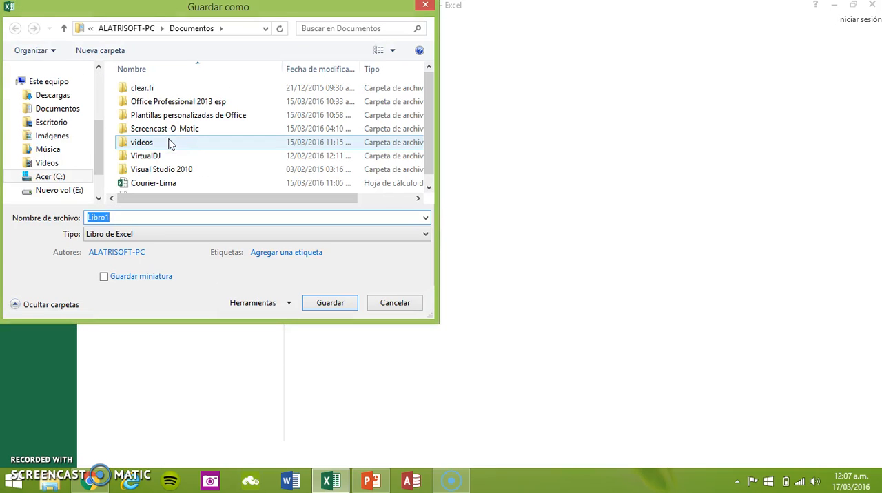
Create a folder named Libro inside Documentos and open it as the save location.
click(69, 113)
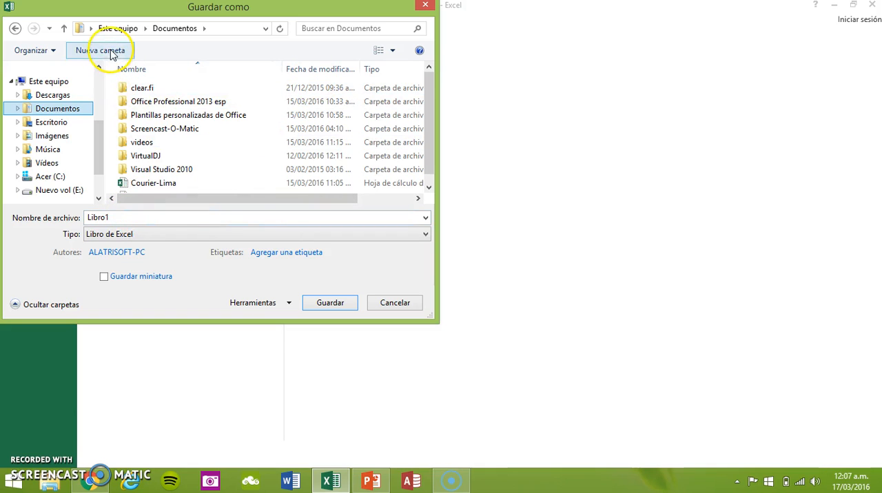
click(108, 52)
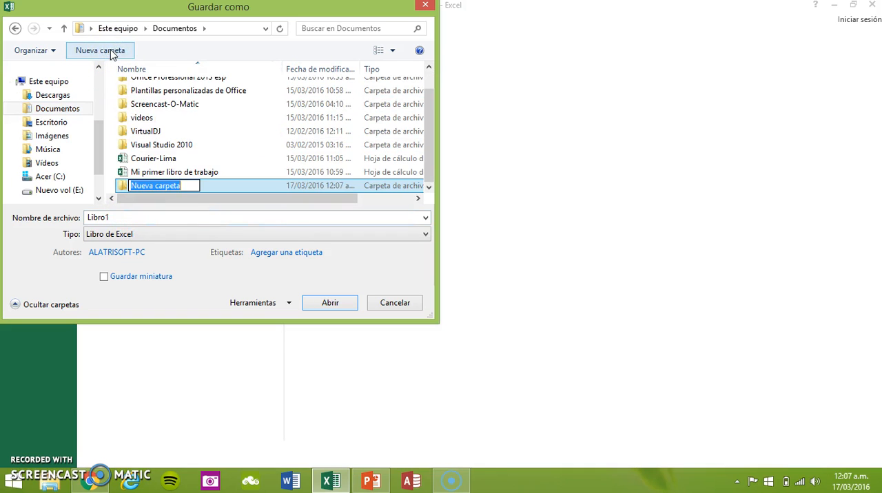
text(Libro)
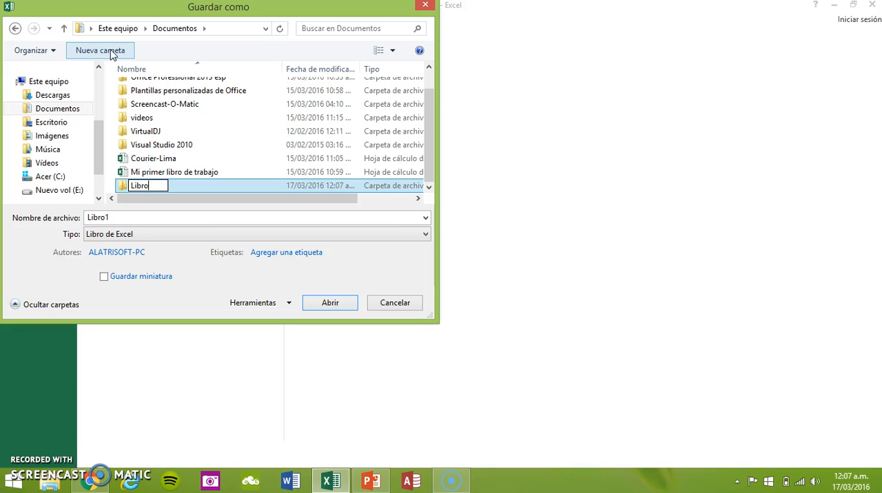
key(Return)
key(Return)
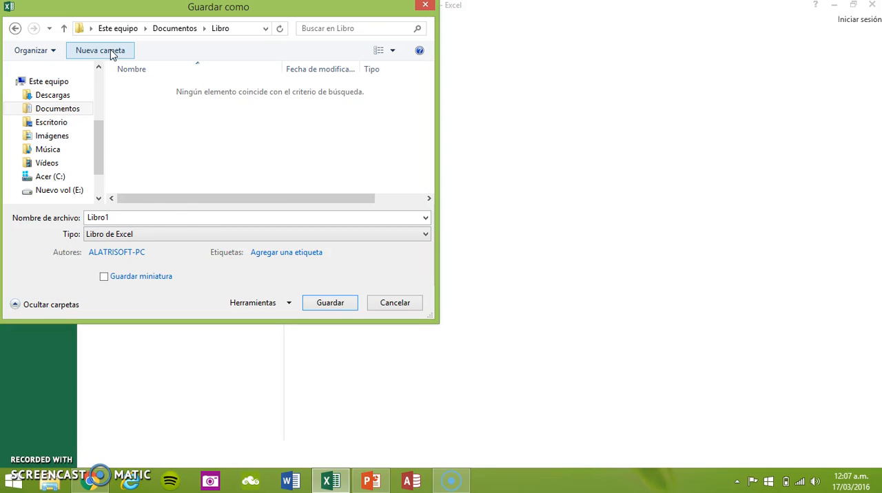
Save the workbook in the Libro folder under the file name "Mi primer libro de Excel".
double_click(171, 212)
text(Mi primer l)
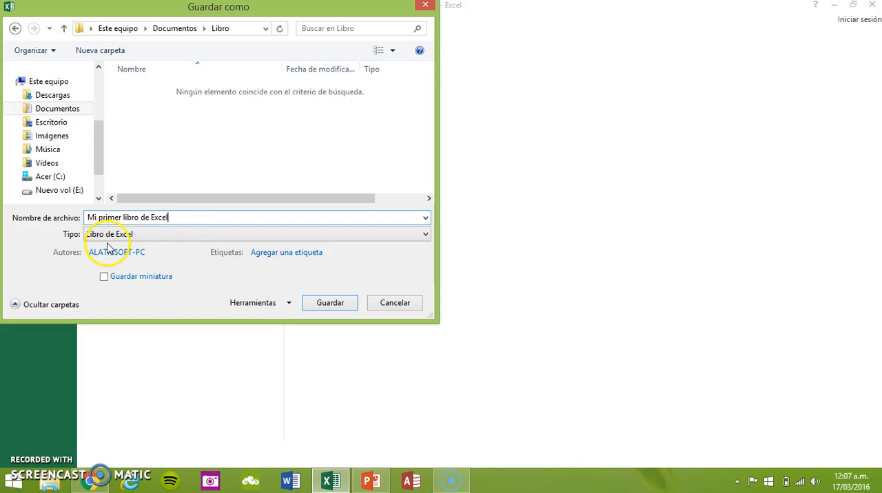
click(337, 307)
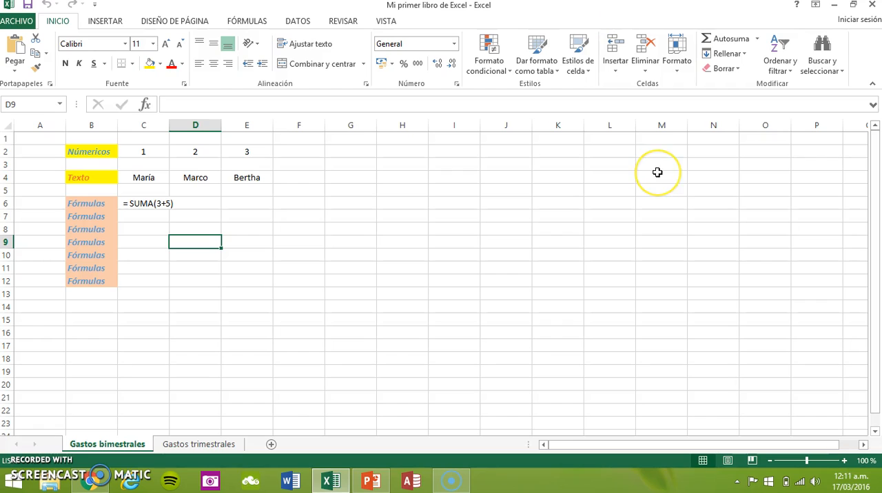
Close the workbook and reopen "Mi primer libro de Excel" from the recent files in the Libro folder.
click(658, 176)
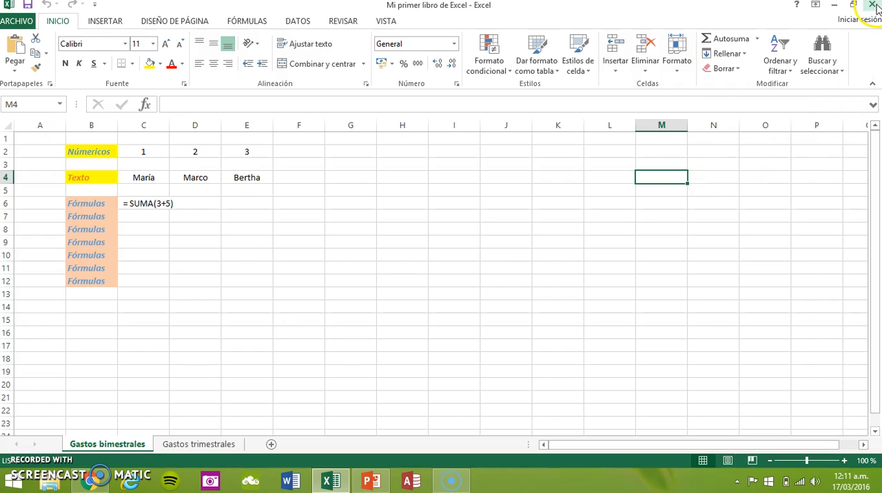
mouse_move(877, 7)
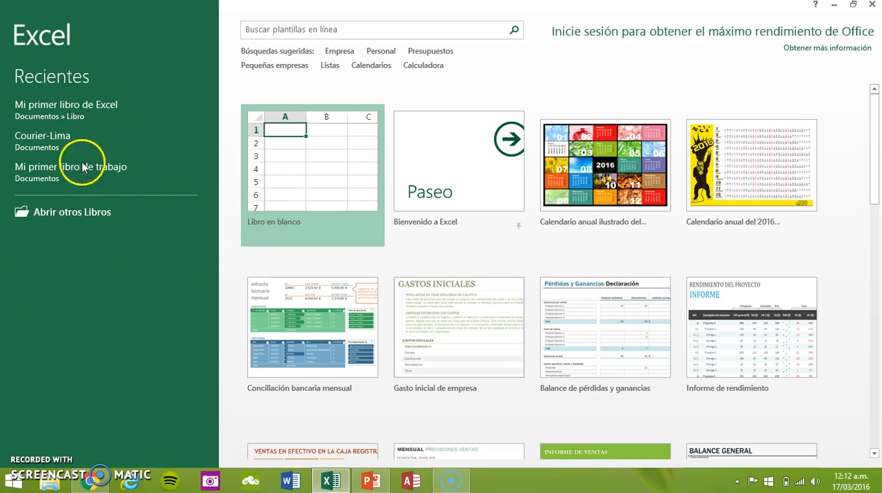
click(138, 117)
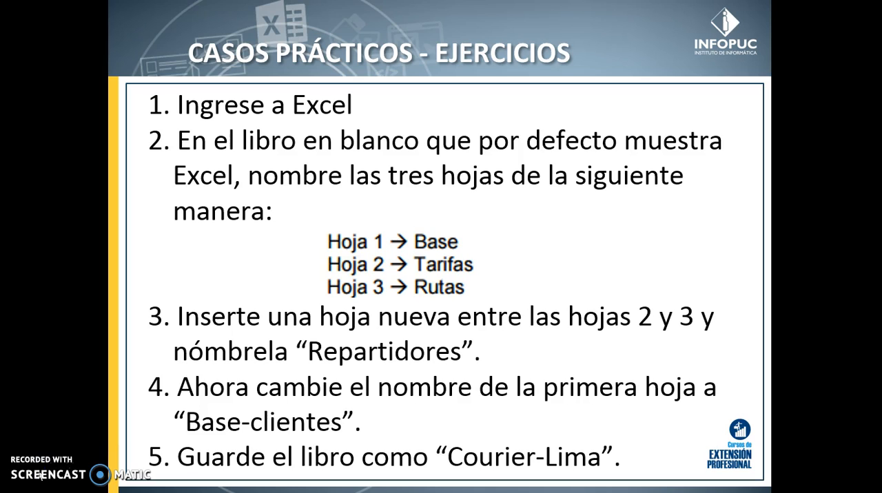
Switch from the exercise slides to the blank Excel workbook and add two sheets after Hoja1.
key(alt+Tab)
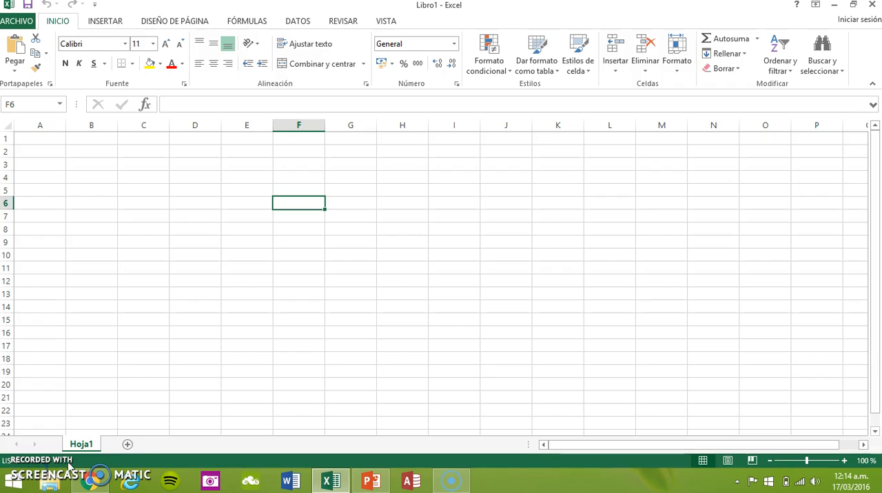
click(127, 445)
click(168, 445)
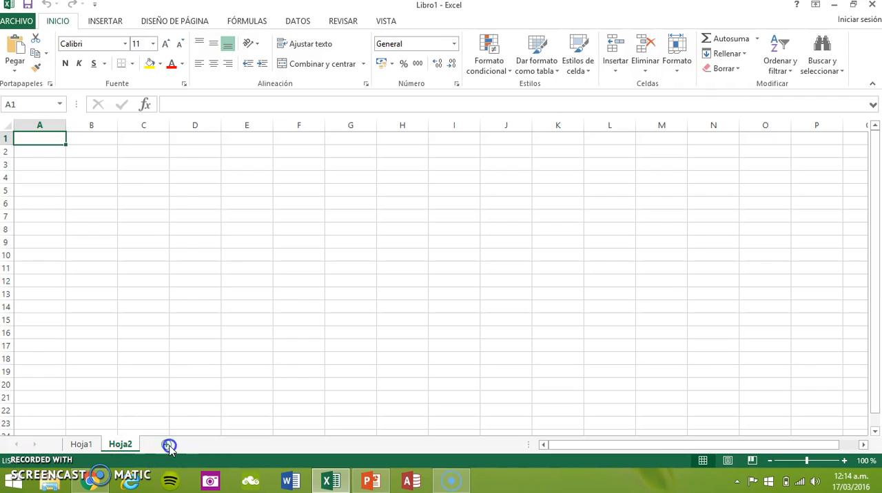
Rename sheet Hoja1 as Base and sheet Hoja2 as Tarifas.
click(88, 446)
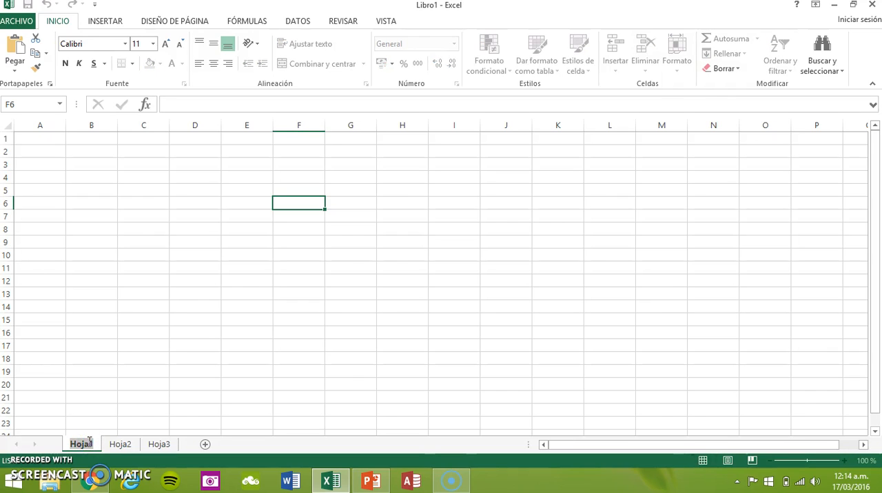
text(Base)
click(118, 444)
click(122, 445)
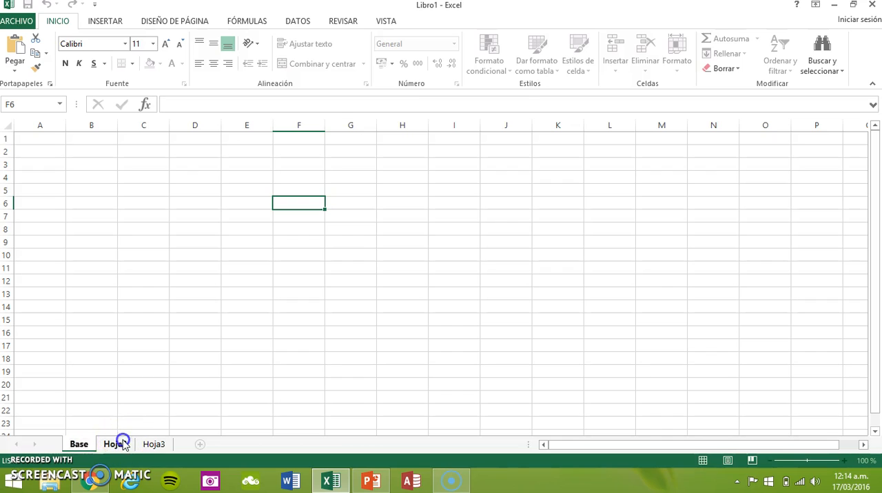
double_click(124, 445)
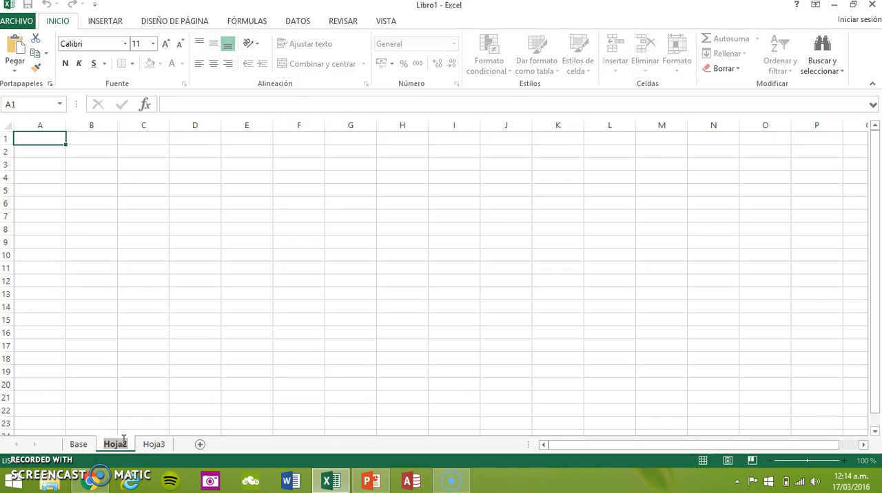
text(Tar)
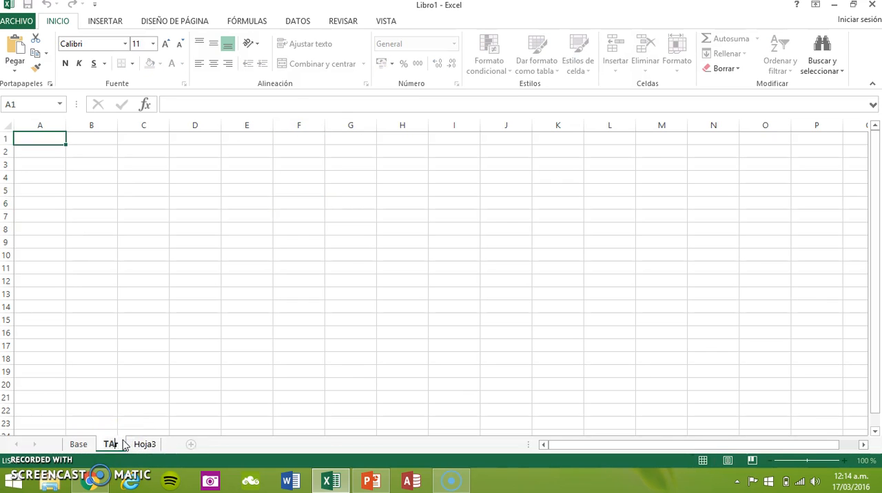
text(ifas)
Rename sheet Hoja3 as Rutas.
click(147, 446)
double_click(149, 445)
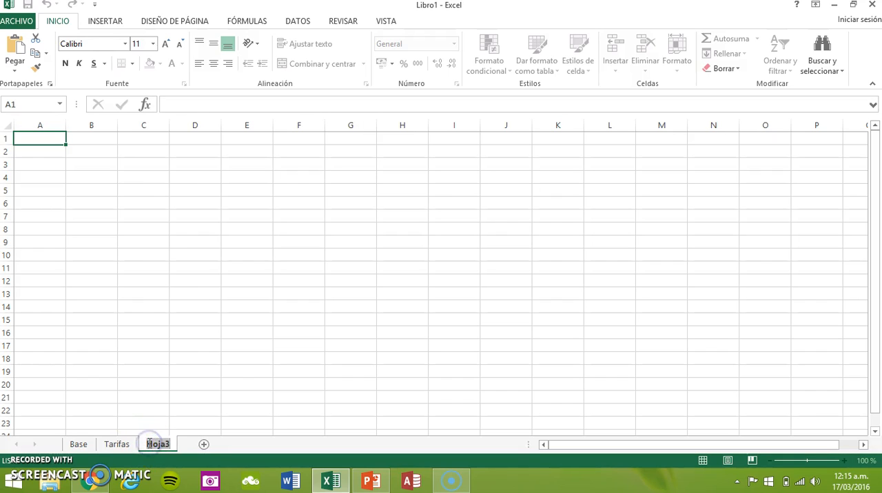
text(Re)
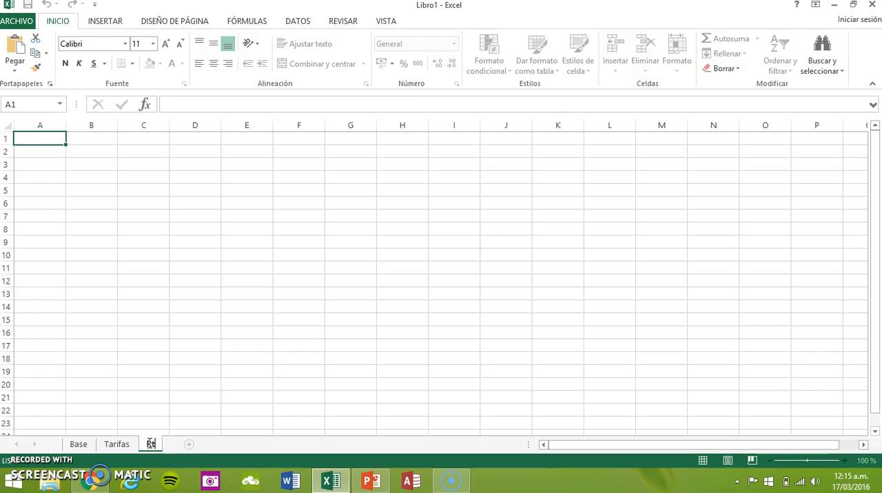
text(utas)
click(115, 444)
Insert a new sheet between Tarifas and Rutas and name it Repartidores.
click(203, 444)
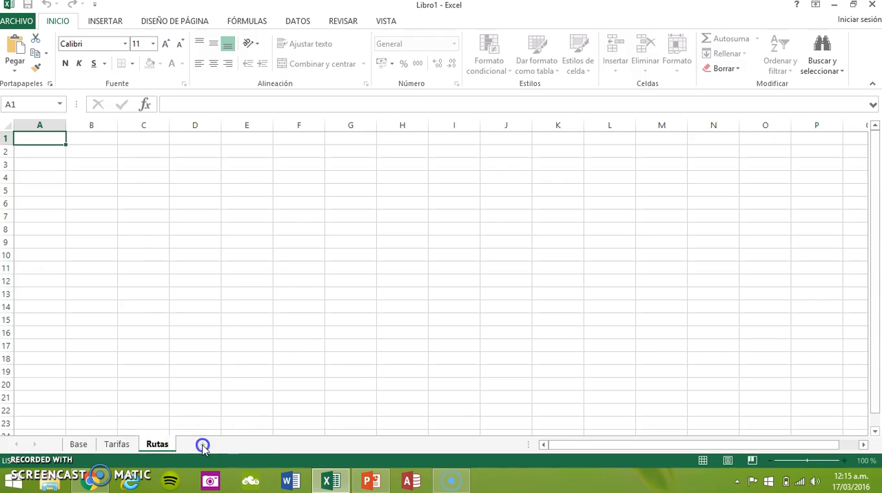
drag(197, 444, 143, 451)
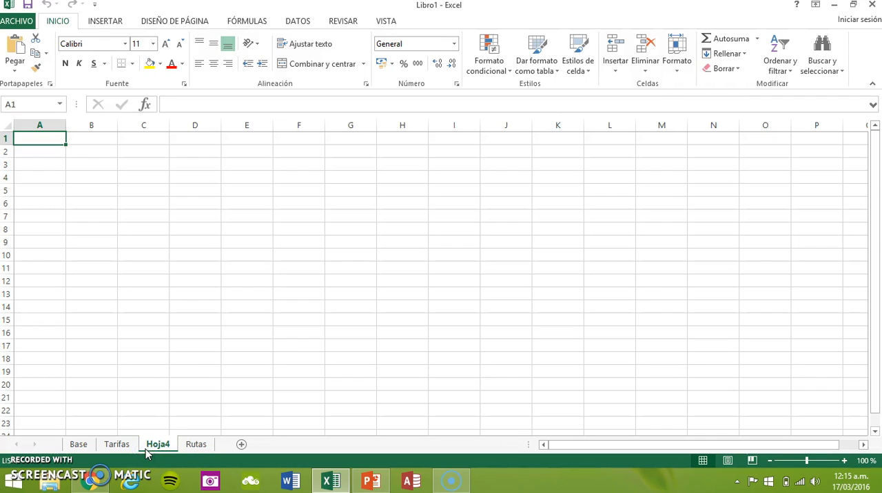
double_click(157, 444)
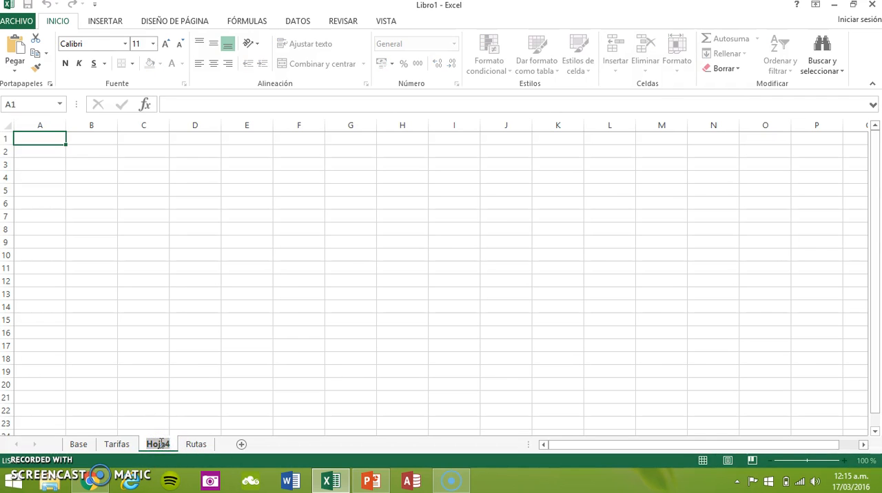
text(Re)
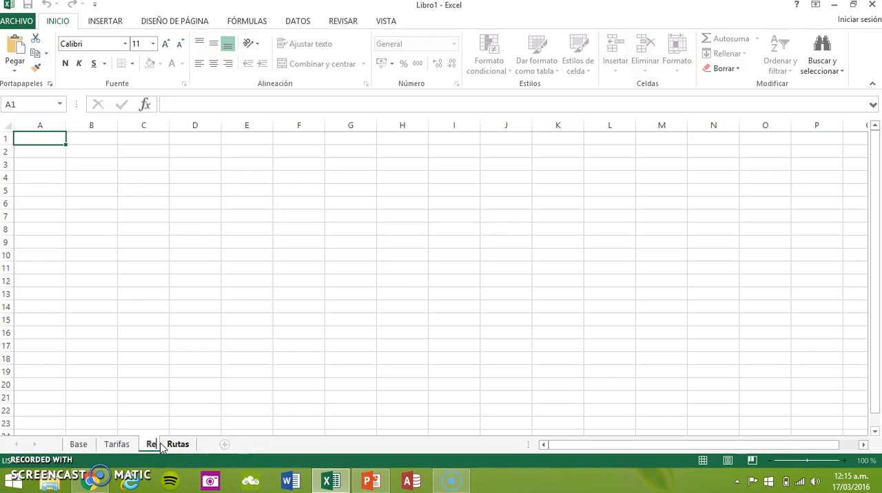
text(paridores)
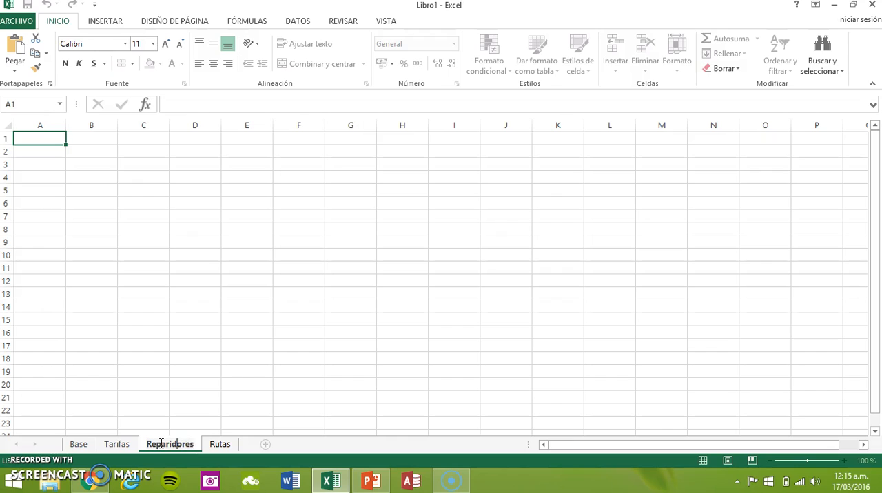
text(t)
click(223, 446)
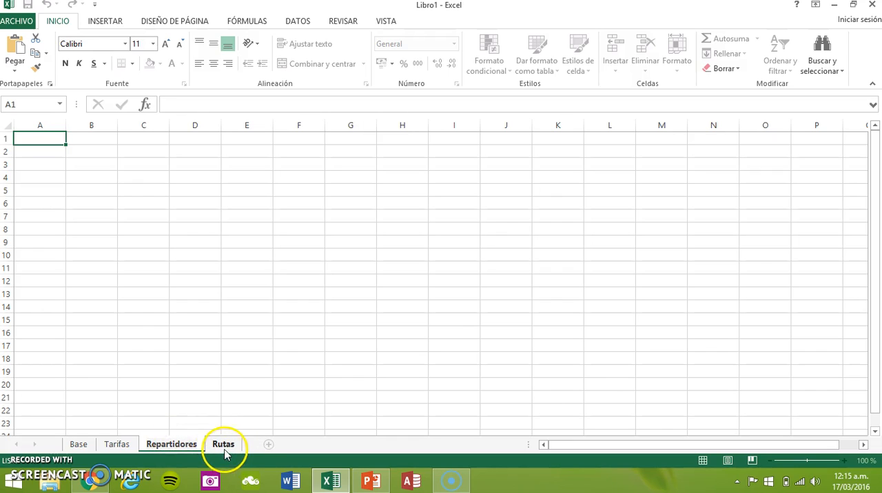
Extend the name of the first sheet, Base, so that it reads Base-Clientes.
click(76, 444)
click(76, 445)
double_click(76, 445)
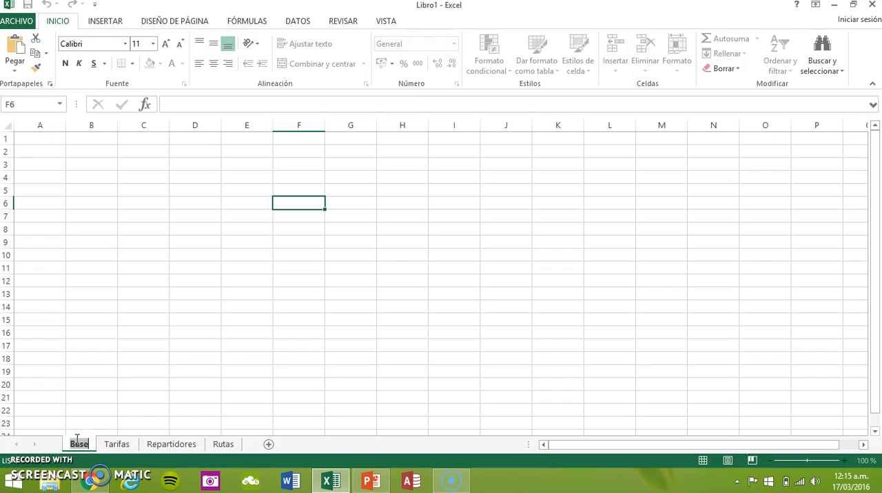
key(Right)
text(-Clientes)
click(84, 415)
click(100, 318)
click(94, 451)
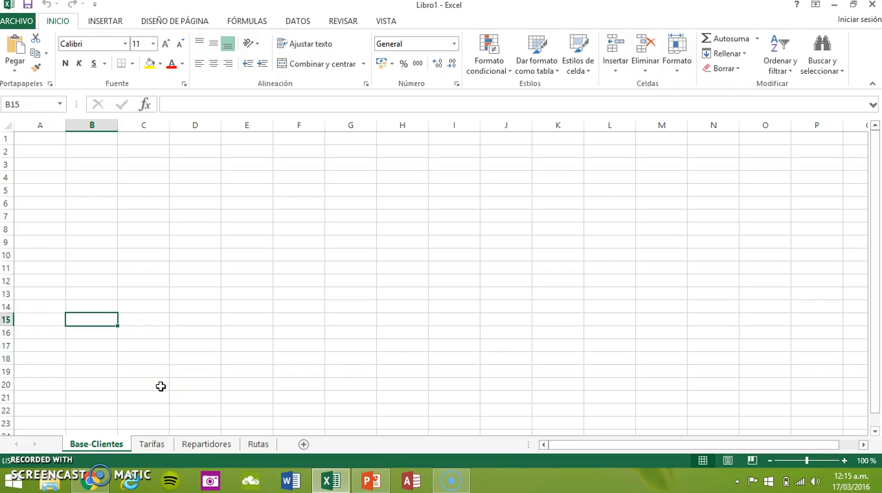
Start saving the new workbook to this computer (Equipo) and bring up the Guardar como dialog.
click(21, 22)
click(40, 137)
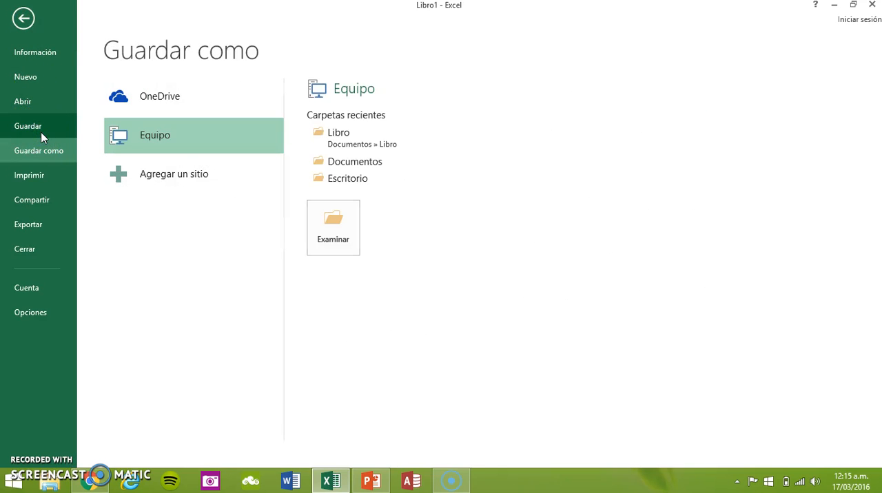
click(202, 136)
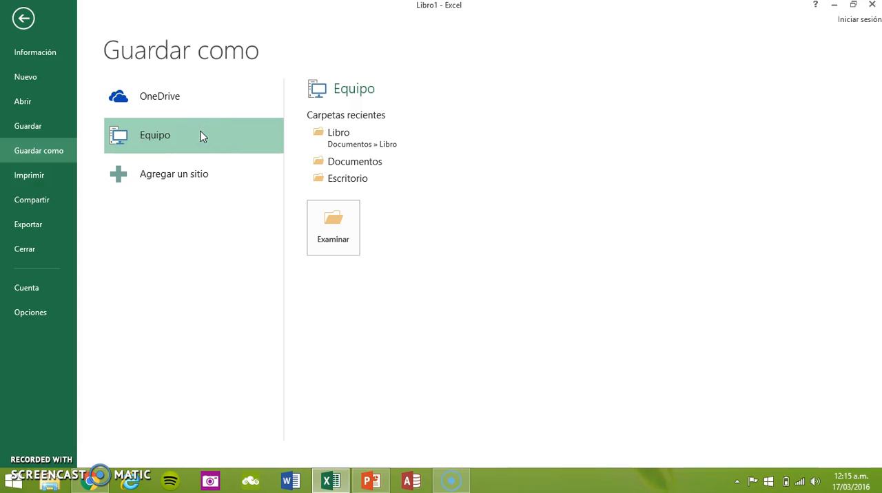
click(202, 135)
click(169, 138)
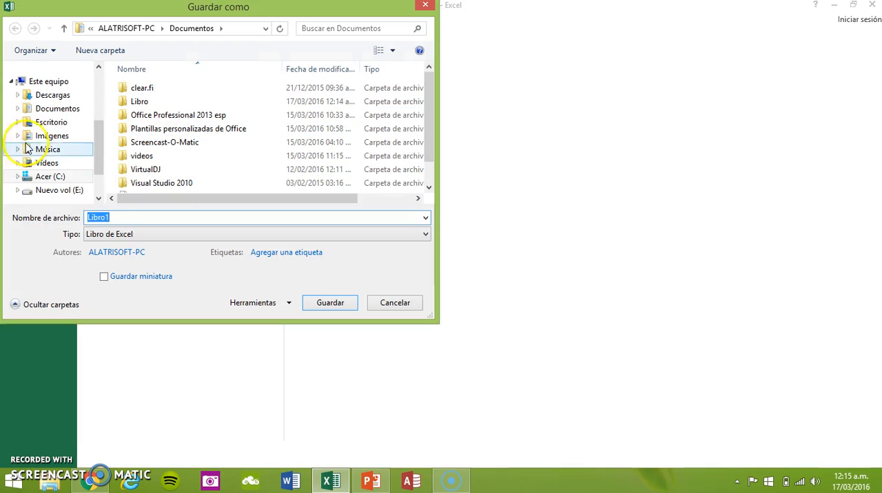
Save the workbook in the Libro folder inside Documentos under the file name "Courier-Lima".
click(55, 110)
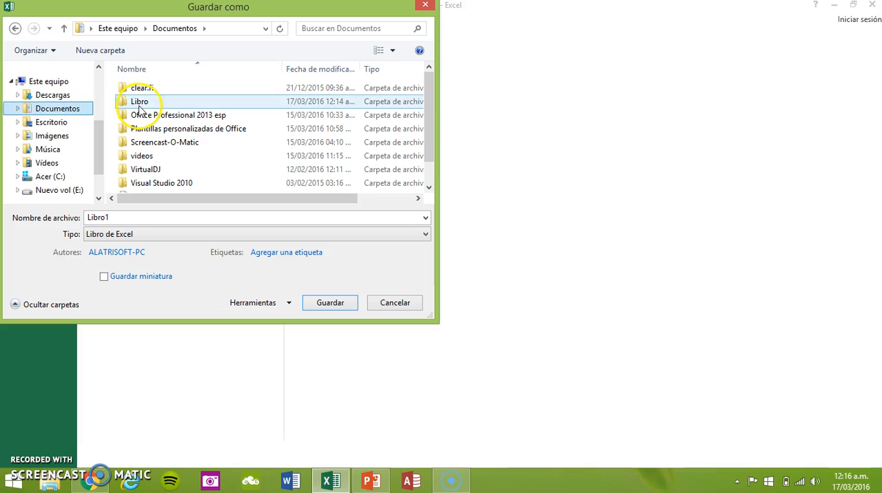
double_click(142, 103)
click(127, 216)
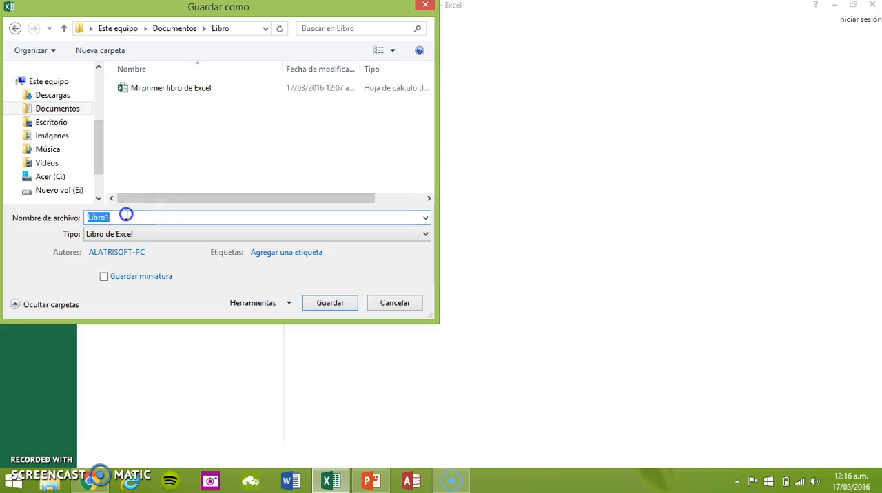
text(Courier)
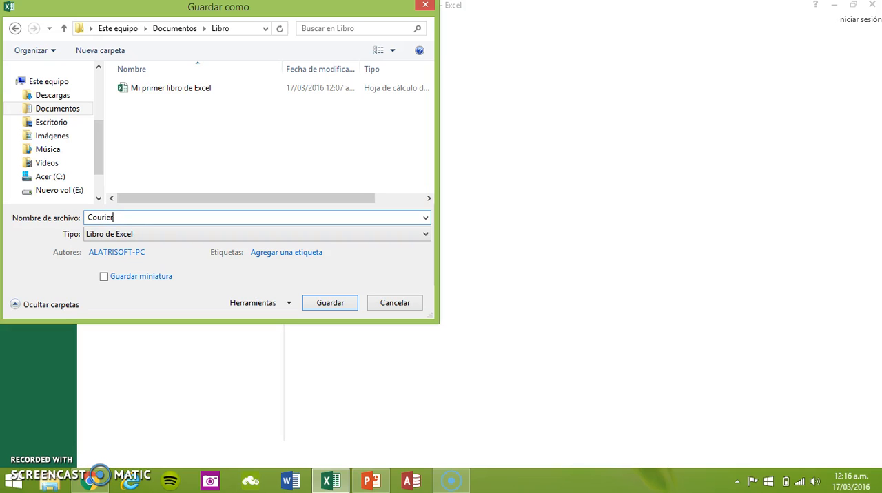
text(-Lima)
click(335, 303)
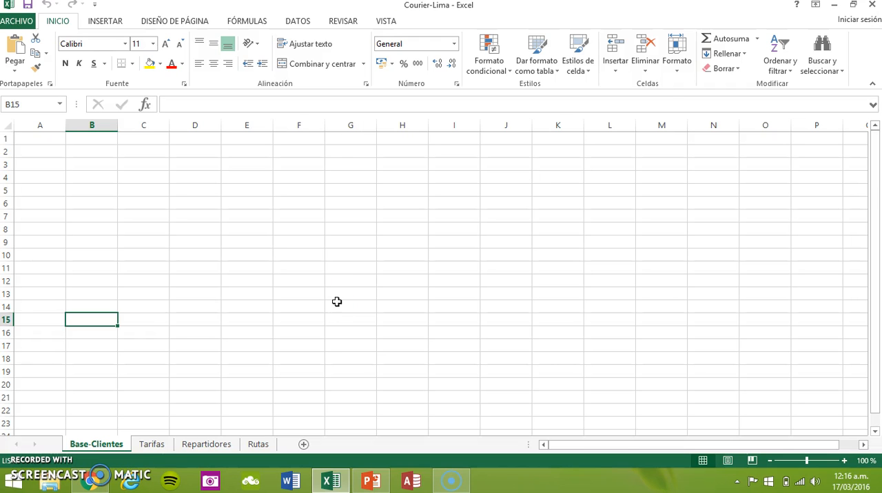